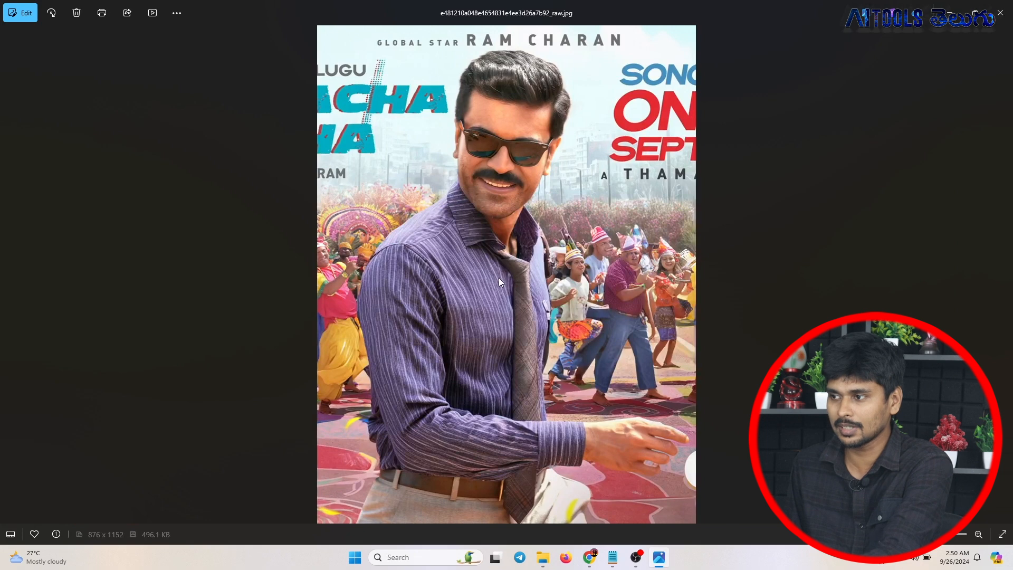
# - Look through the clothes-swapped sample pictures one after another, up to the photo of the model in a red polo shirt
pyautogui.press('Right')
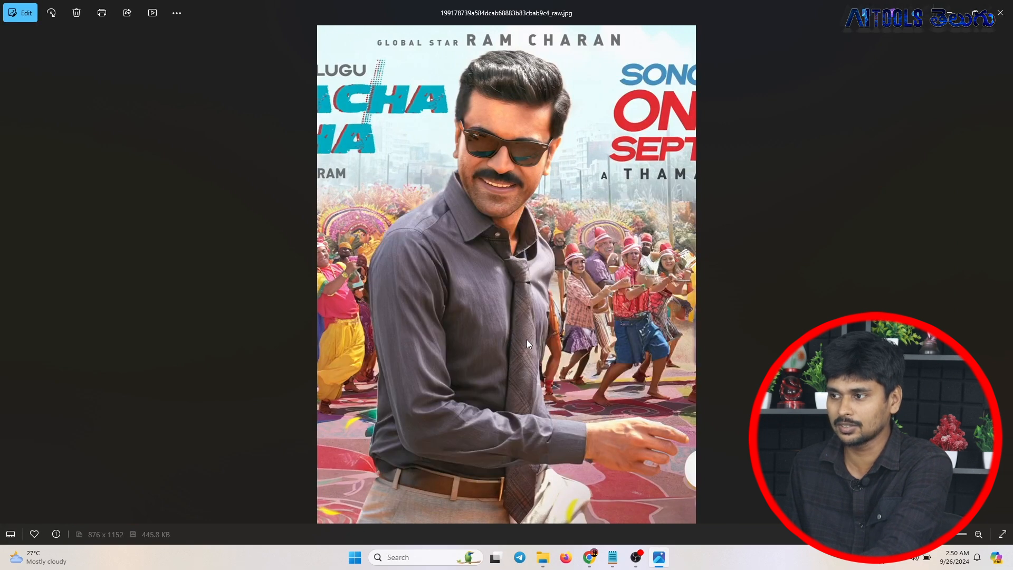
pyautogui.press('Right')
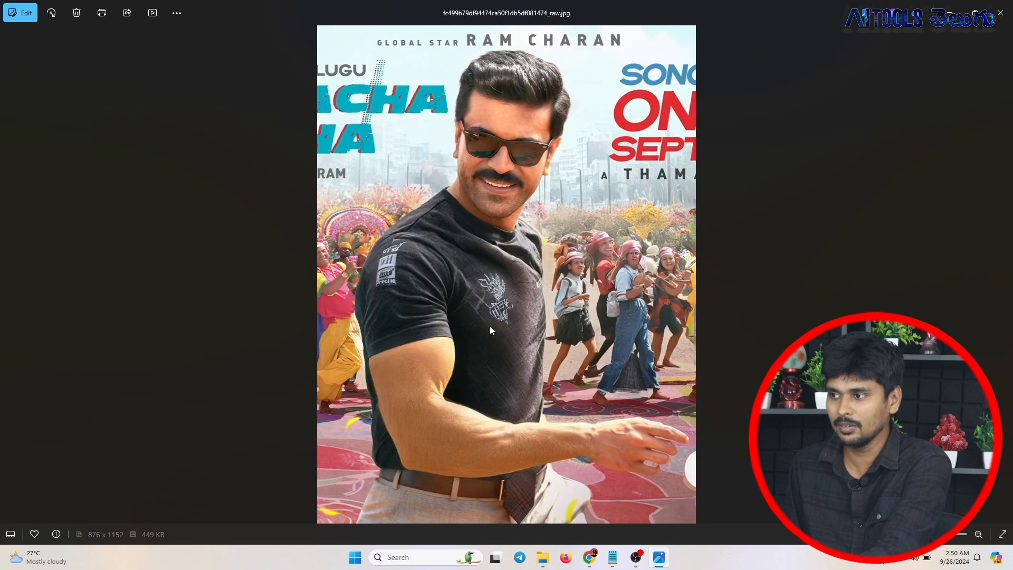
pyautogui.press('Right')
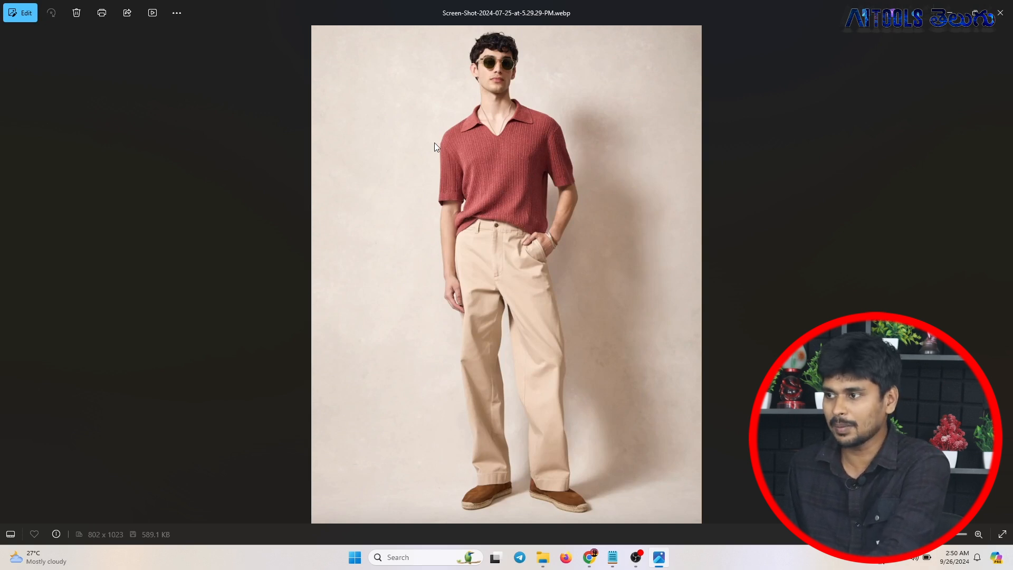
pyautogui.press('Right')
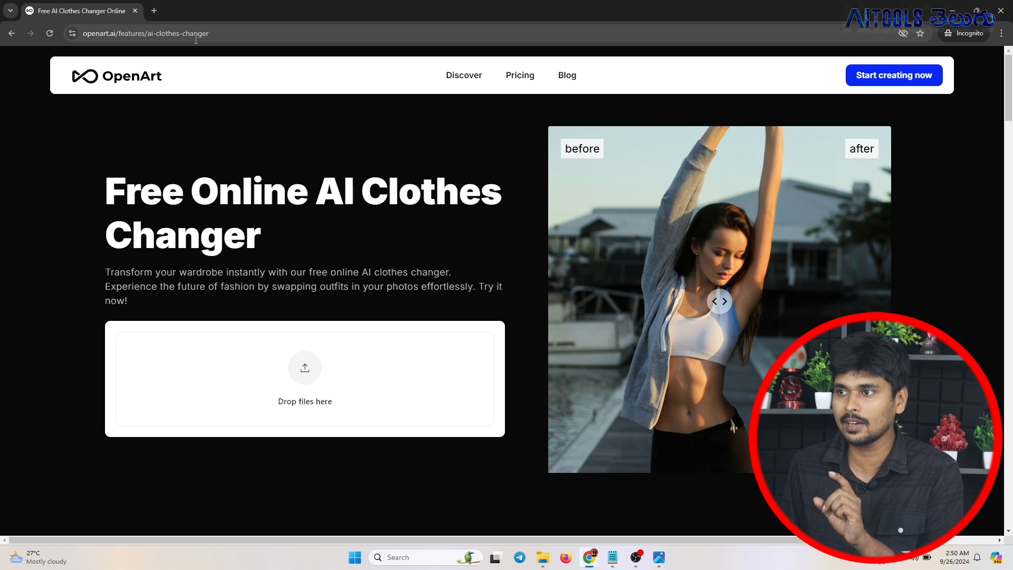
# - Start creating from the OpenArt AI clothes changer page in the browser and proceed to account sign-in
pyautogui.click(229, 36)
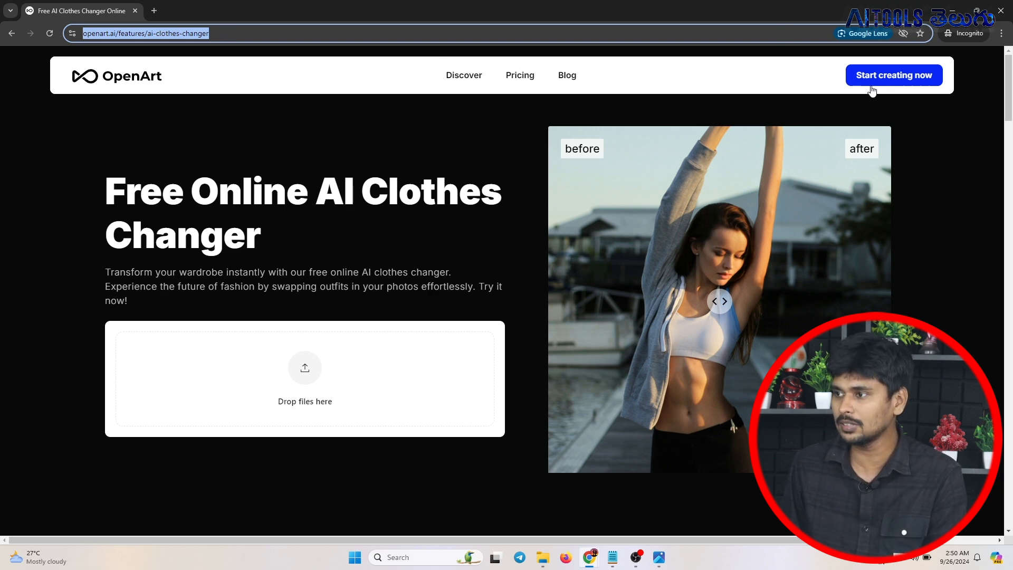
pyautogui.click(892, 76)
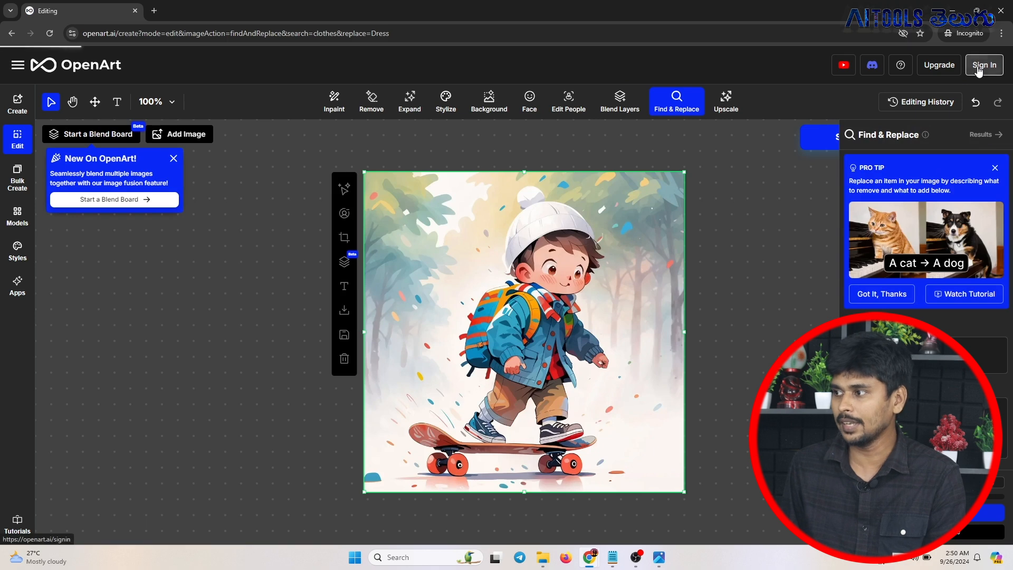
pyautogui.click(984, 65)
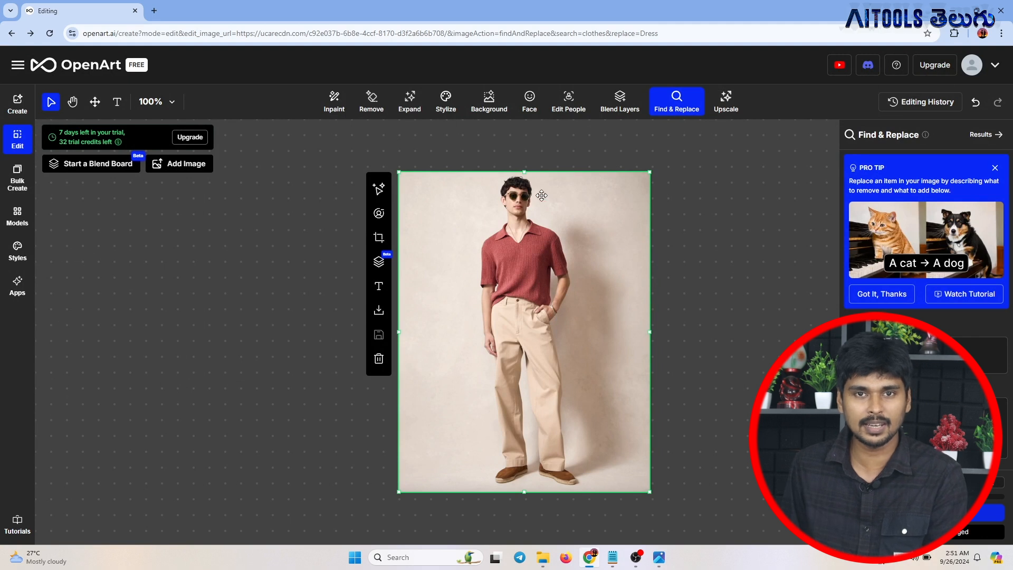
# - Delete the red polo model photo from the canvas and upload the Raa Macha Macha song poster instead
pyautogui.click(722, 238)
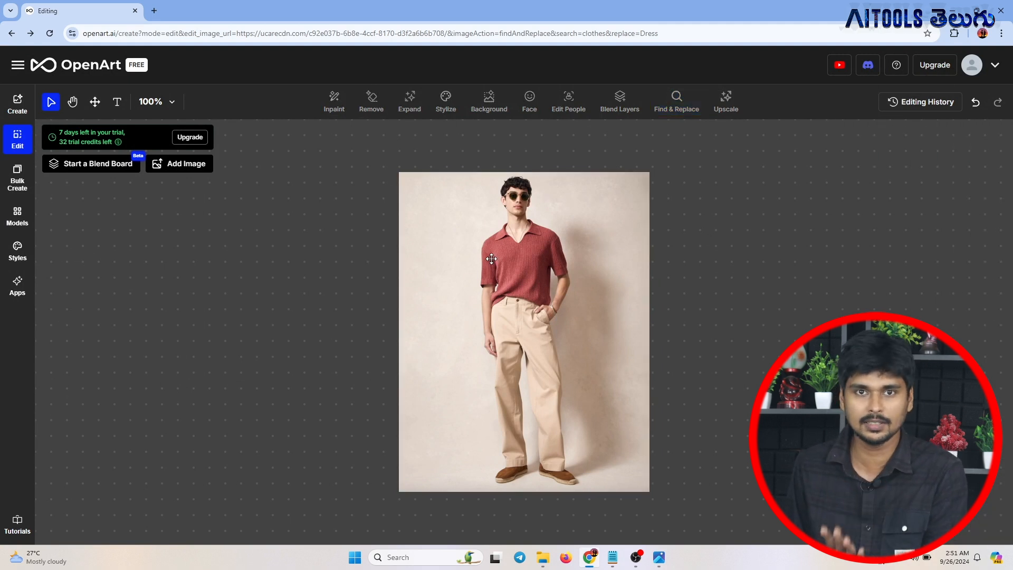
pyautogui.click(558, 292)
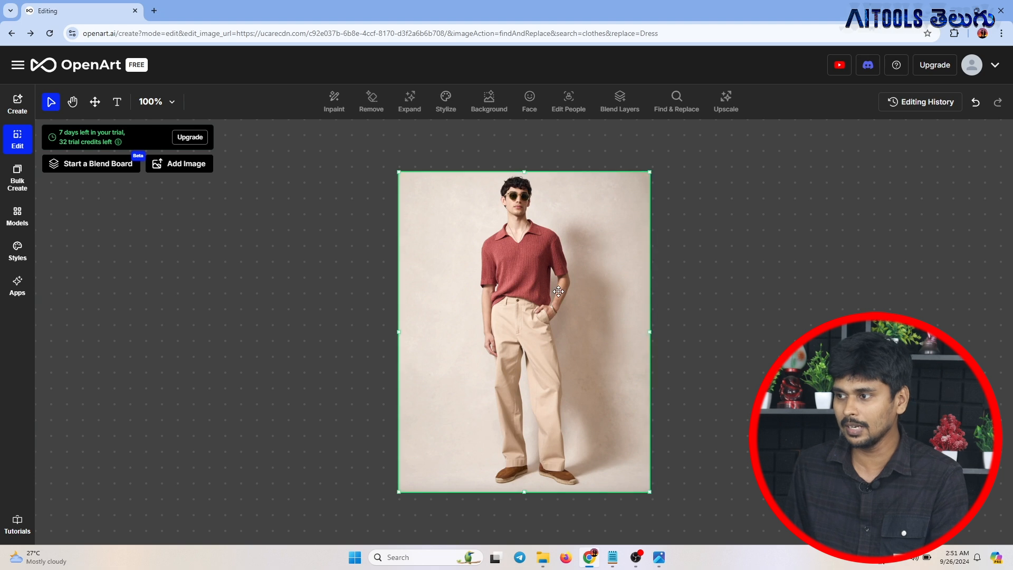
pyautogui.press('Delete')
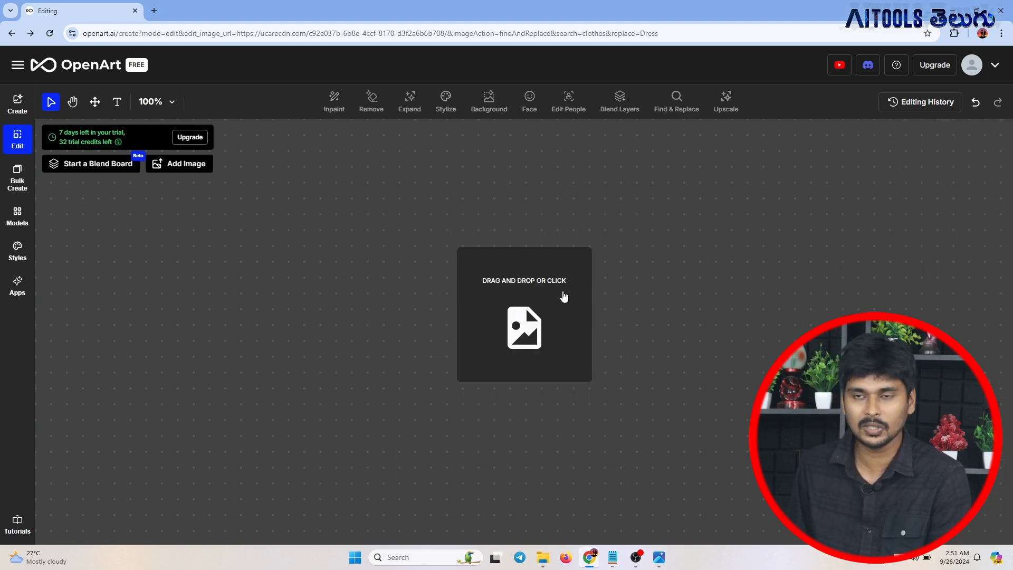
pyautogui.click(509, 300)
pyautogui.doubleClick(509, 293)
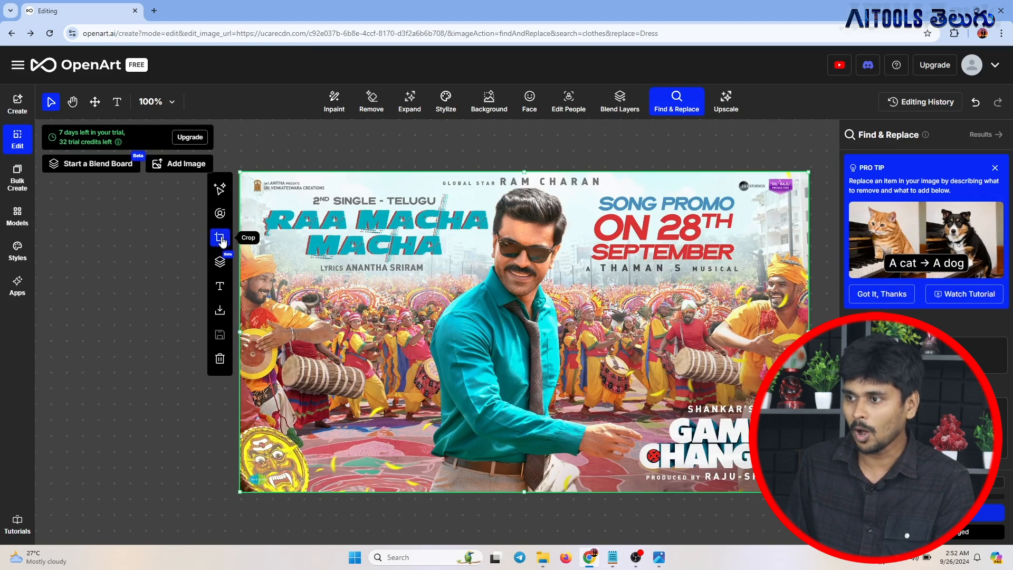
# - Crop the poster to a portrait frame around the man in the teal shirt
pyautogui.click(255, 331)
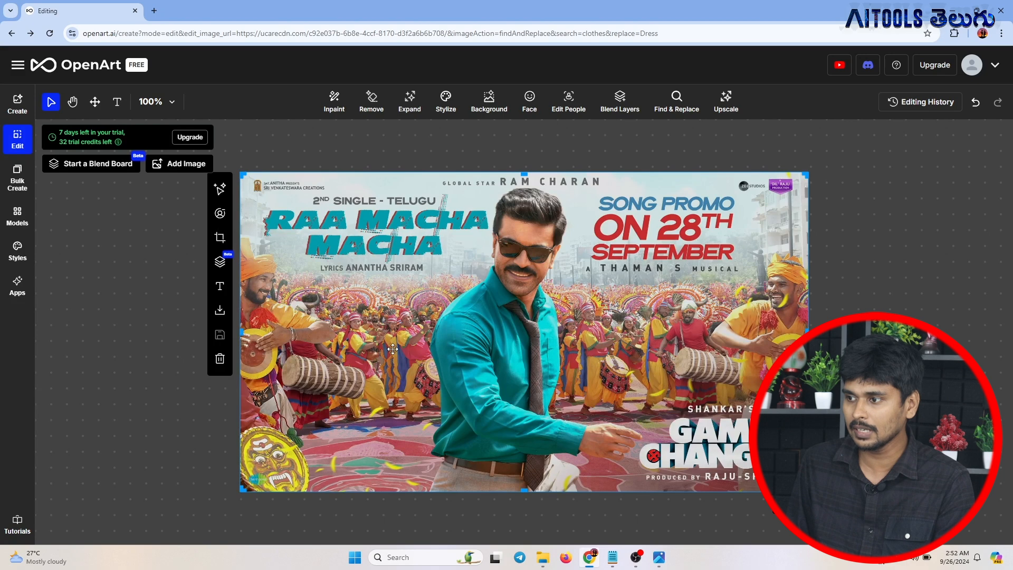
pyautogui.moveTo(254, 345); pyautogui.dragTo(413, 356)
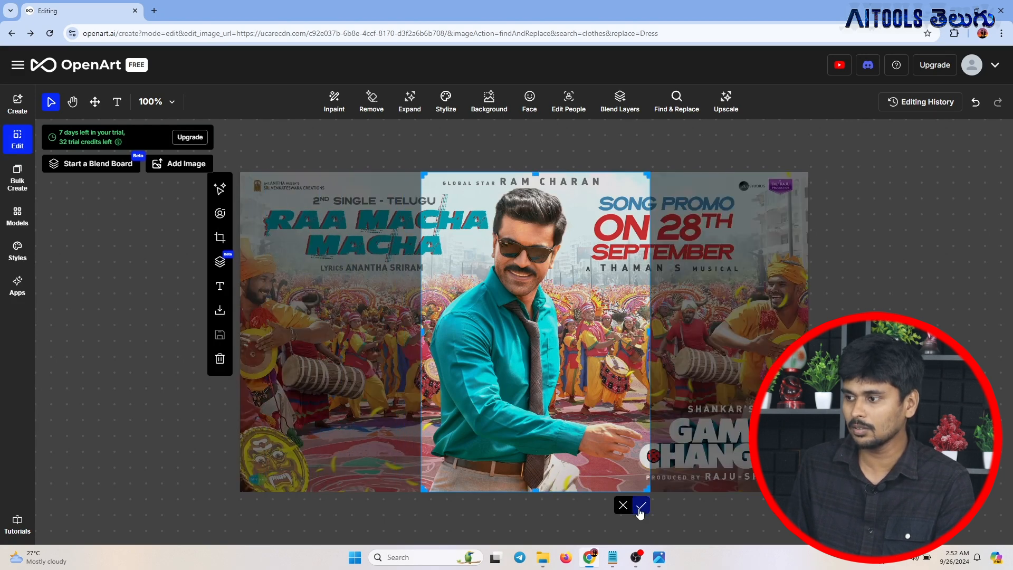
pyautogui.click(640, 507)
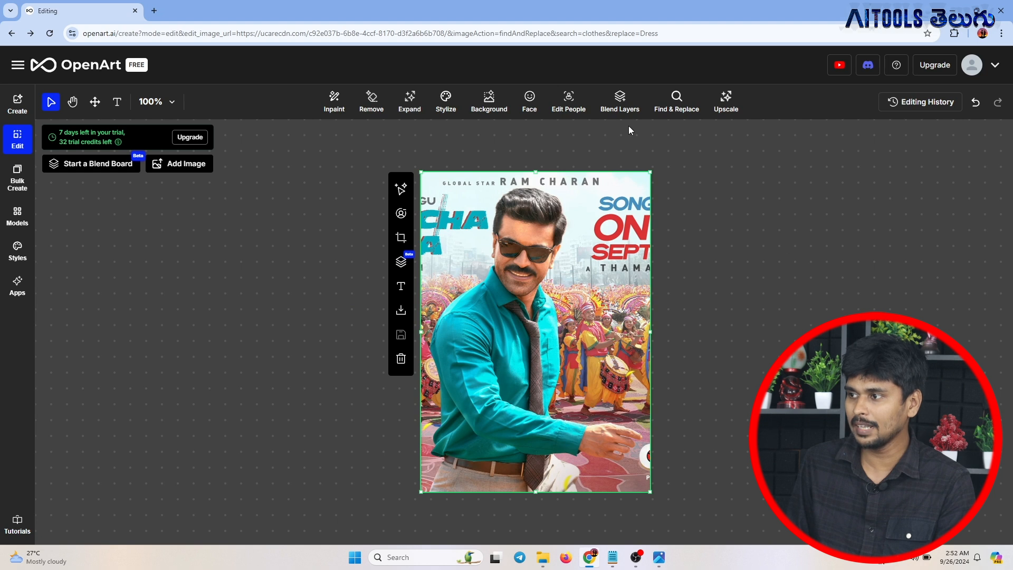
# - Generate 2 images with Find & Replace, searching for "clothes" and replacing them with "black tshirt"
pyautogui.click(680, 112)
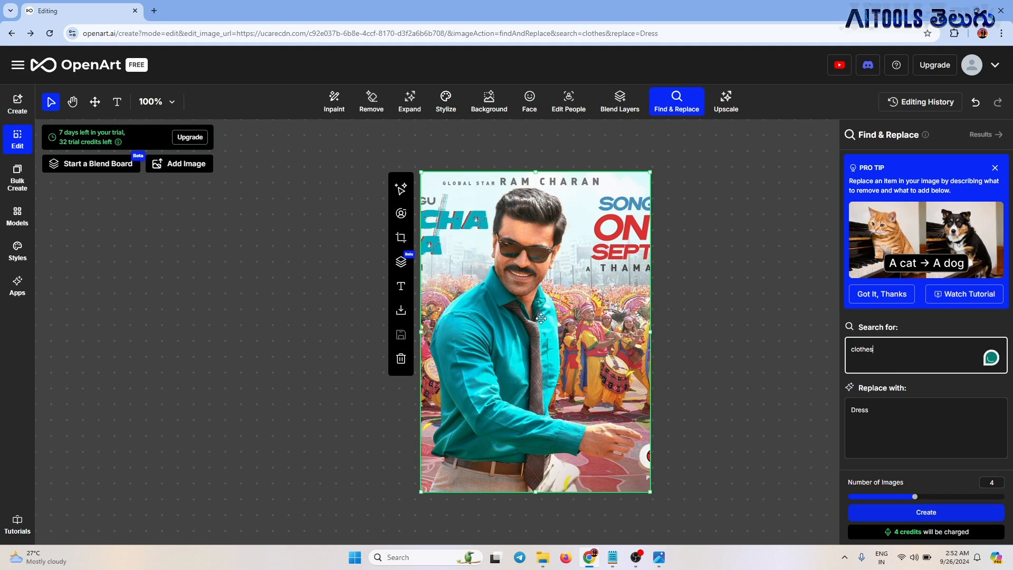
pyautogui.moveTo(874, 423); pyautogui.dragTo(802, 421)
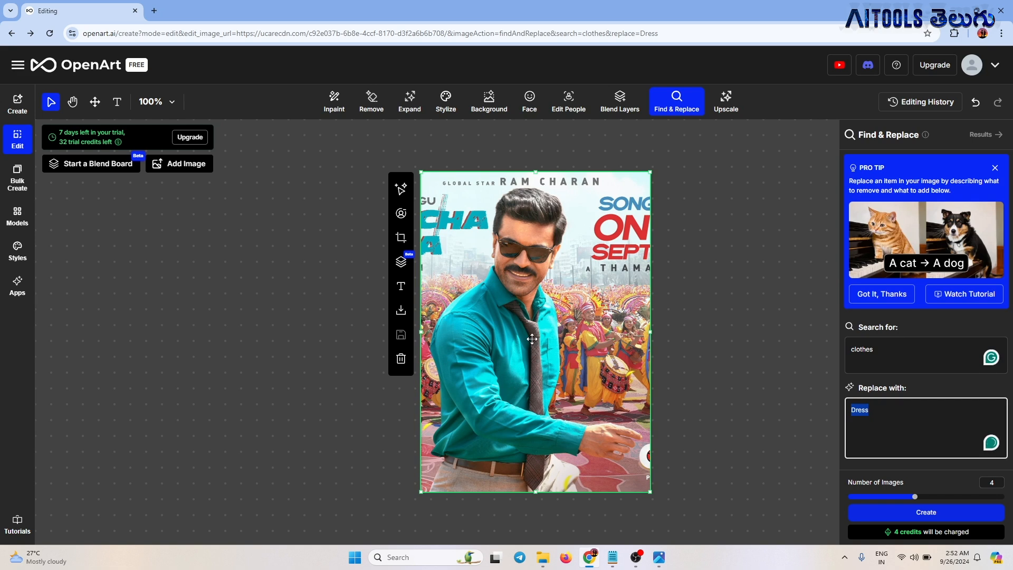
pyautogui.write('black tshirt')
pyautogui.click(915, 345)
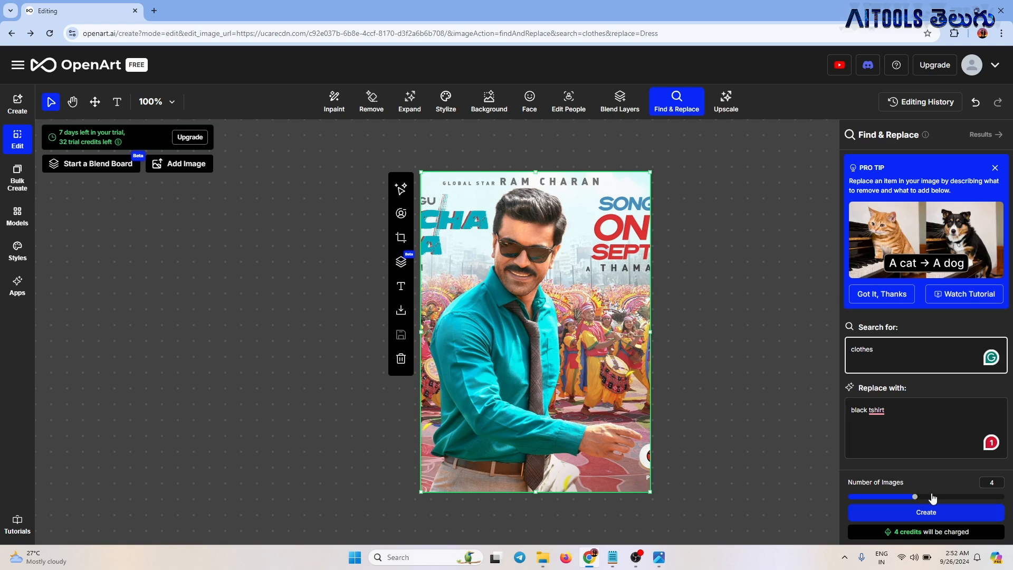
pyautogui.moveTo(915, 496); pyautogui.dragTo(873, 499)
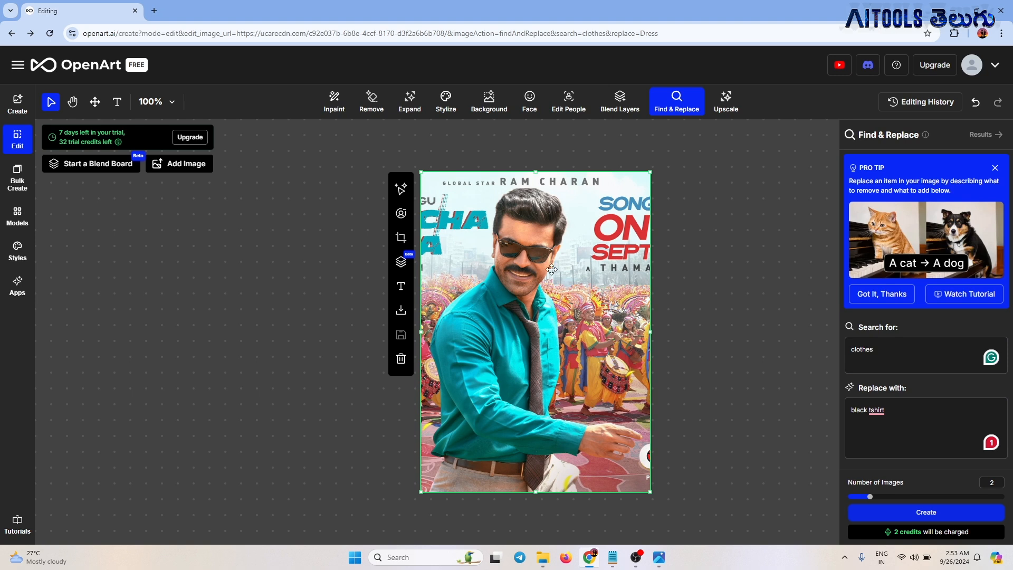
pyautogui.click(947, 513)
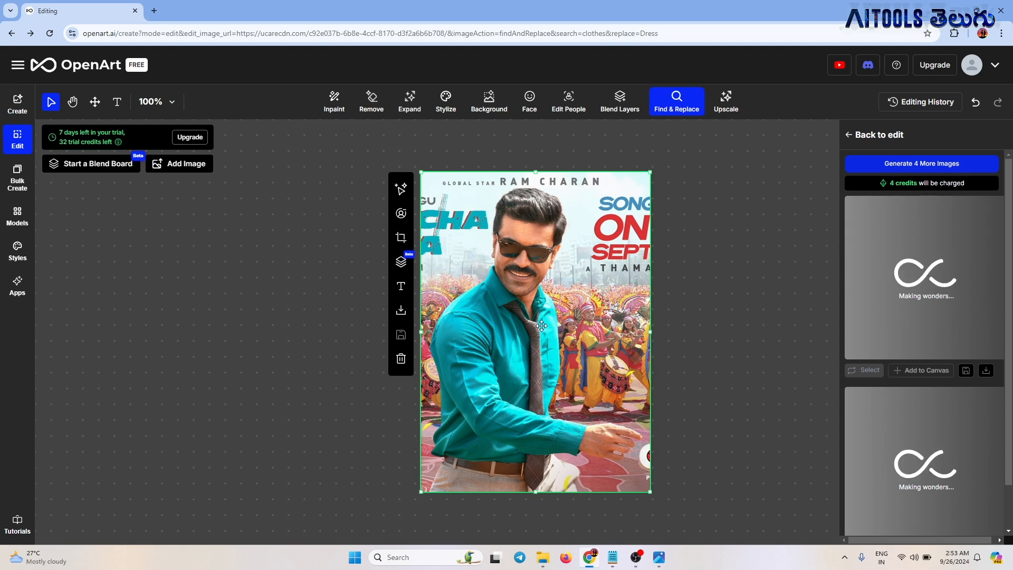
# - Enlarge the two black T-shirt results to compare them, and download the short-sleeved version
pyautogui.click(955, 227)
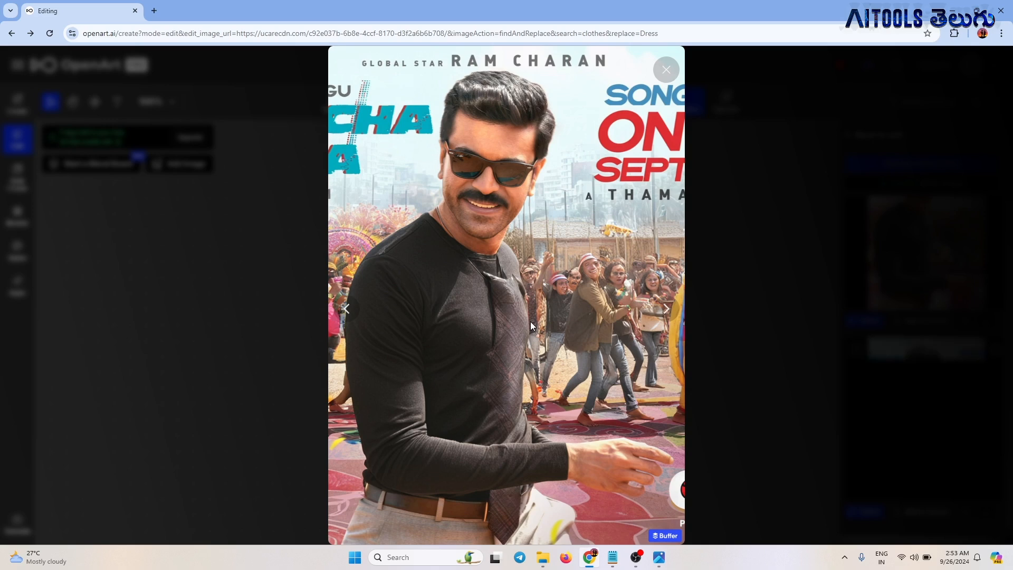
pyautogui.click(851, 291)
pyautogui.click(936, 433)
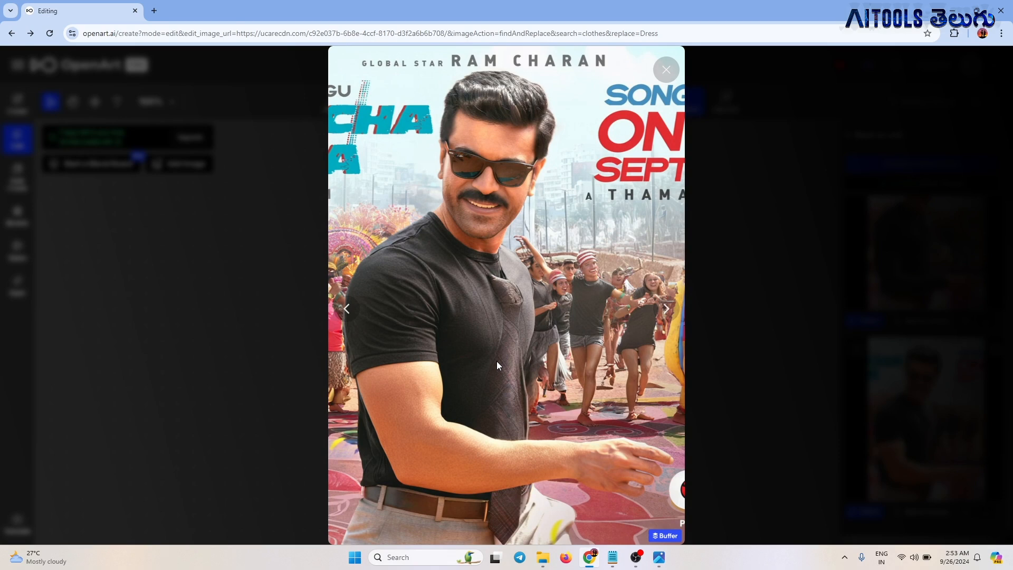
pyautogui.click(816, 326)
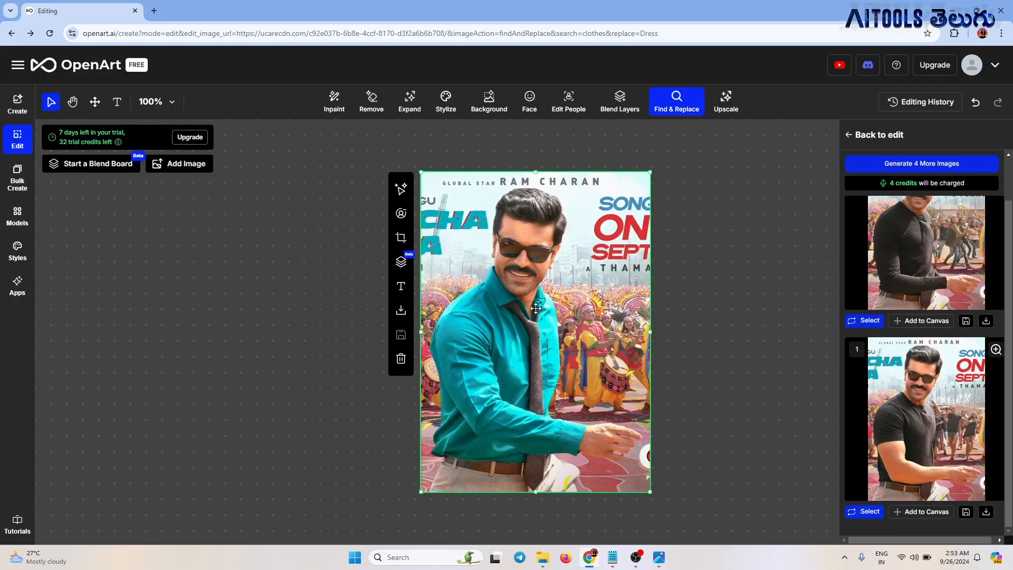
pyautogui.click(929, 395)
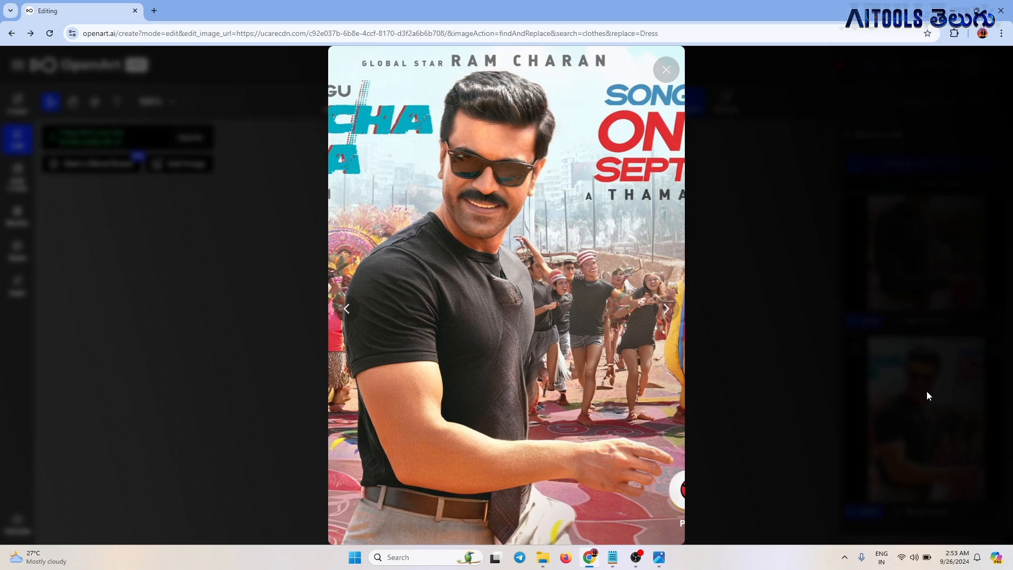
pyautogui.click(854, 336)
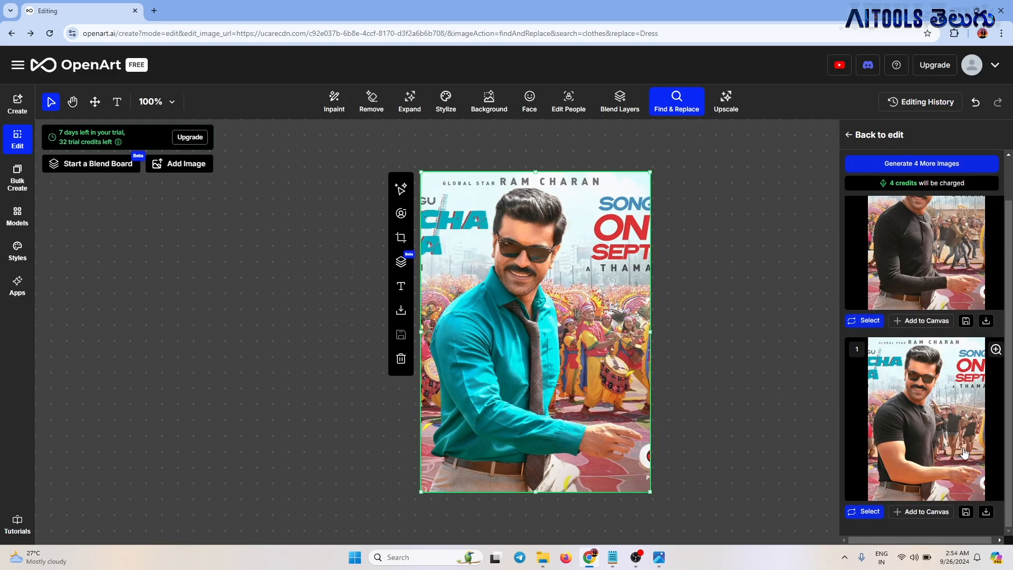
pyautogui.click(988, 516)
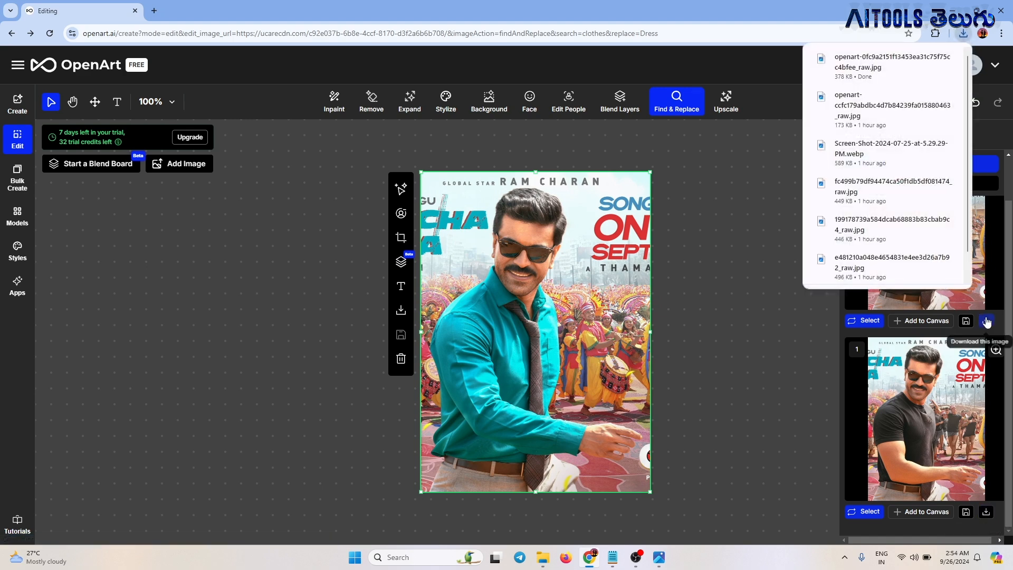
# - Return to the Find & Replace settings and generate 1 image with the clothes replaced by "stylish dress"
pyautogui.click(669, 105)
pyautogui.click(669, 104)
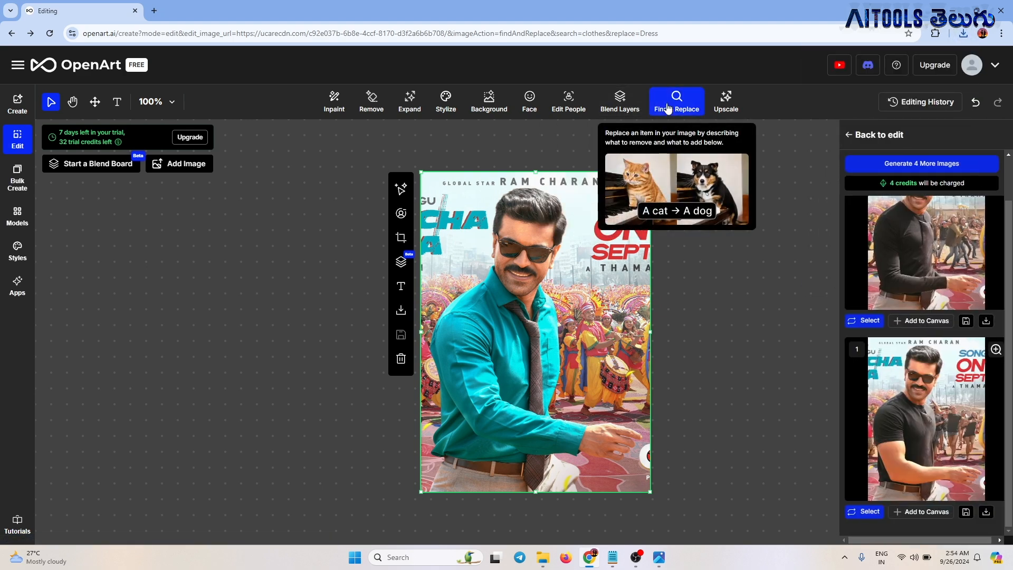
pyautogui.click(877, 158)
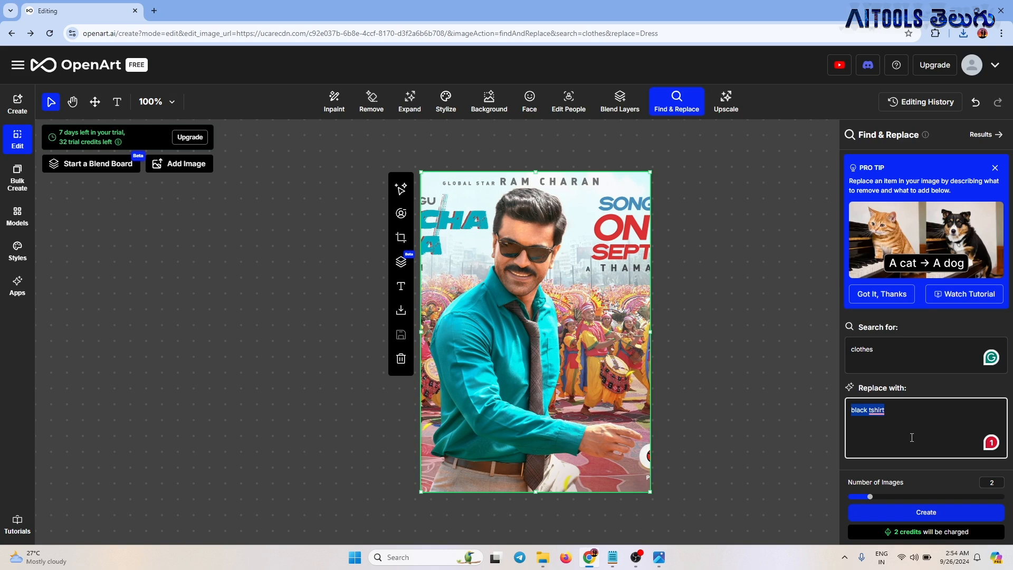
pyautogui.press('BackSpace')
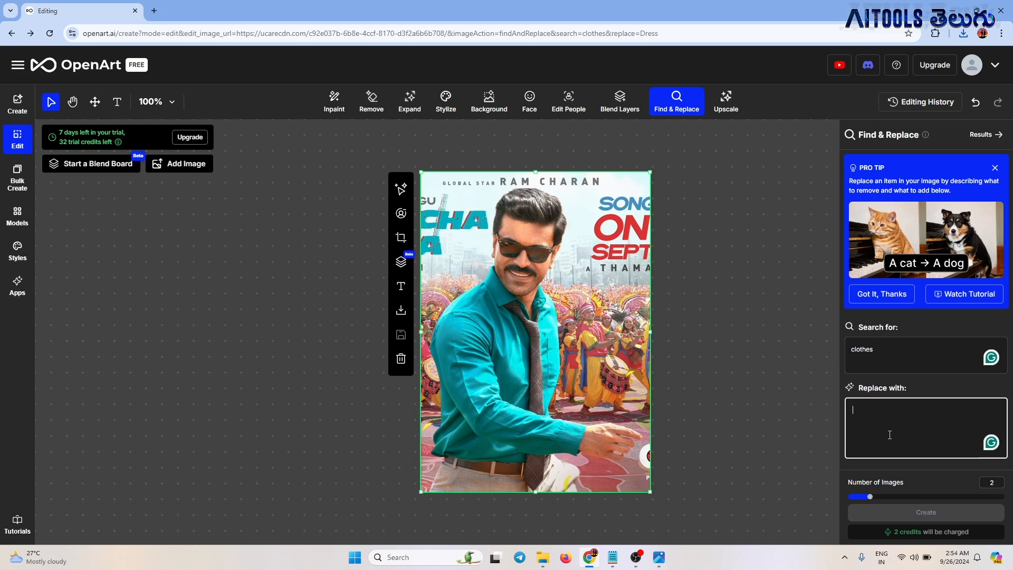
pyautogui.write('stylish dress')
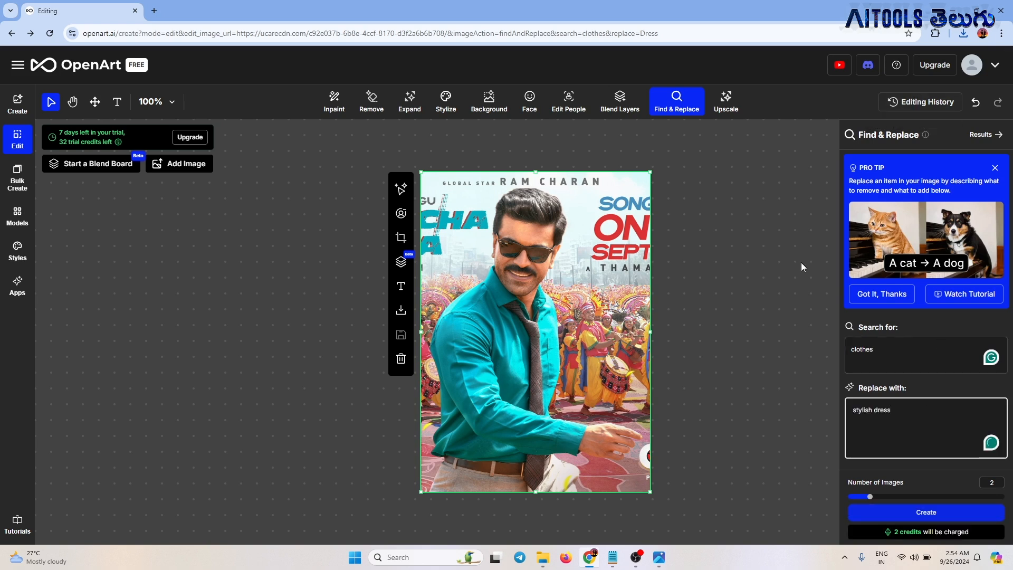
pyautogui.moveTo(867, 497); pyautogui.dragTo(855, 498)
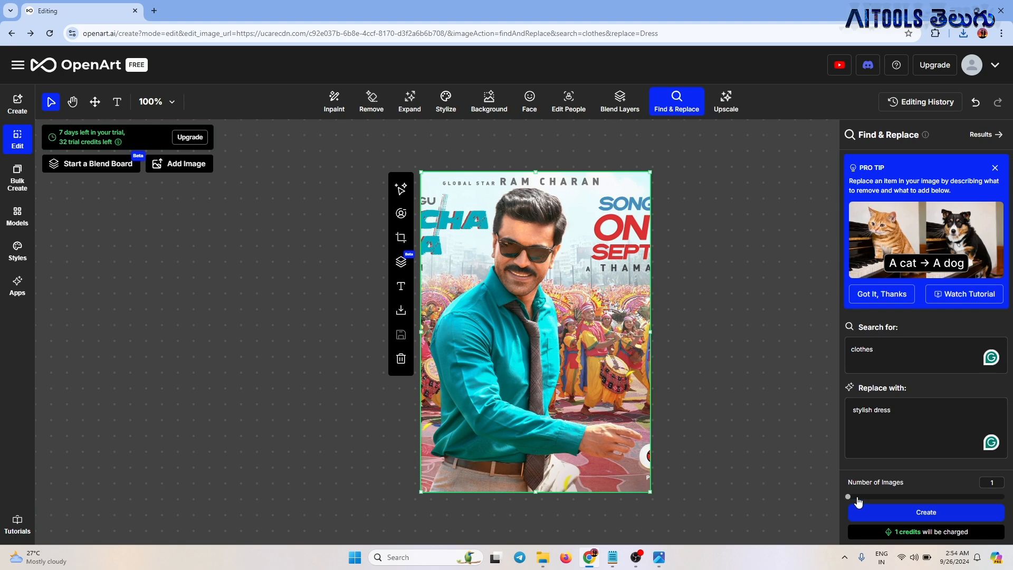
pyautogui.click(867, 514)
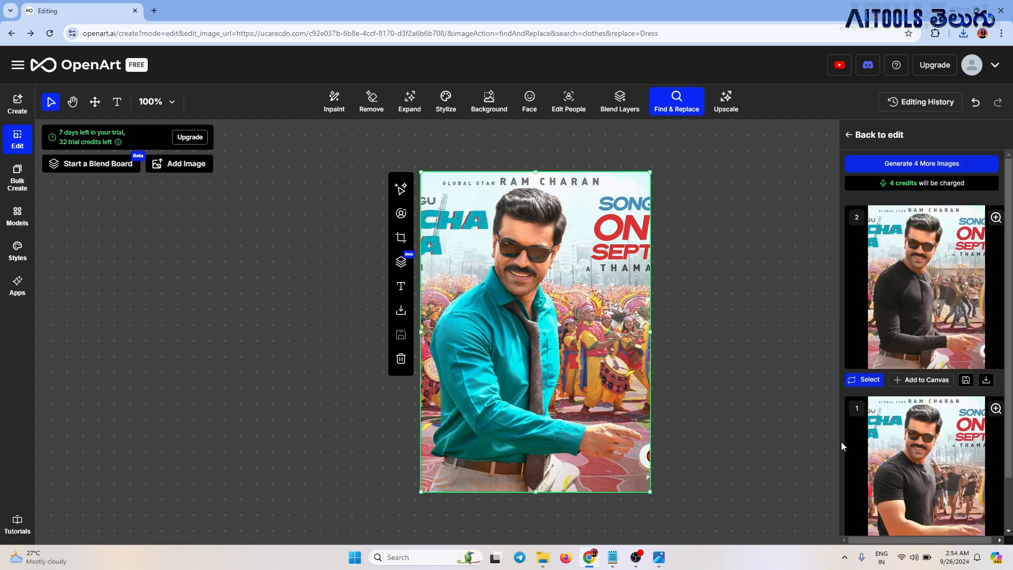
# - Examine the stylish dress result and the long-sleeved black version at enlarged size
pyautogui.click(846, 439)
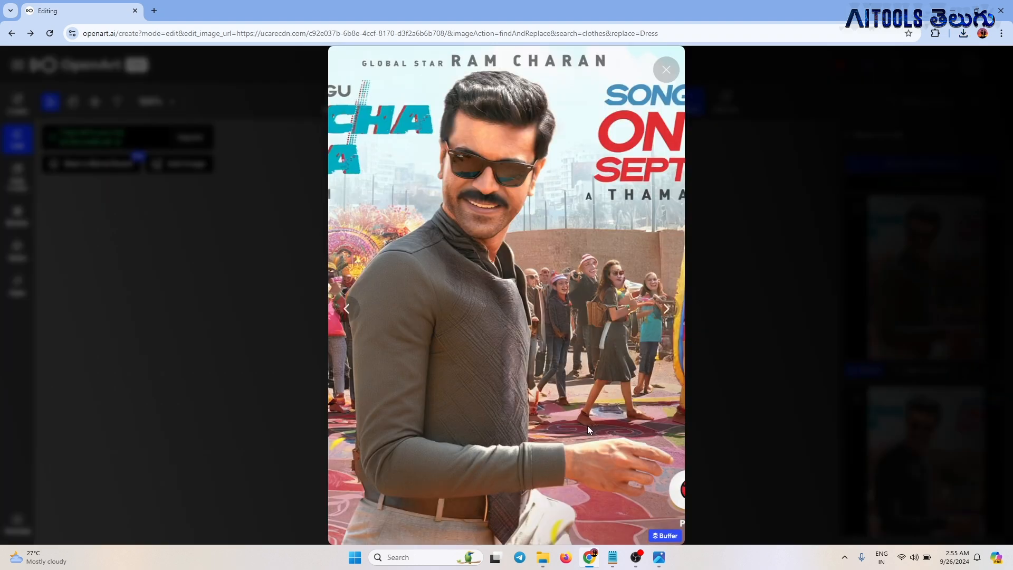
pyautogui.click(898, 384)
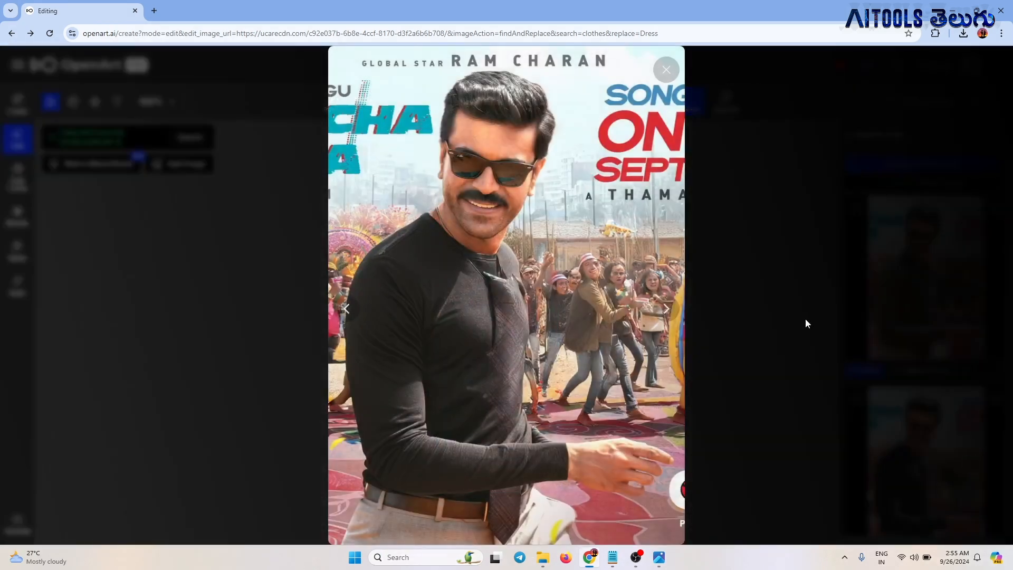
pyautogui.click(805, 318)
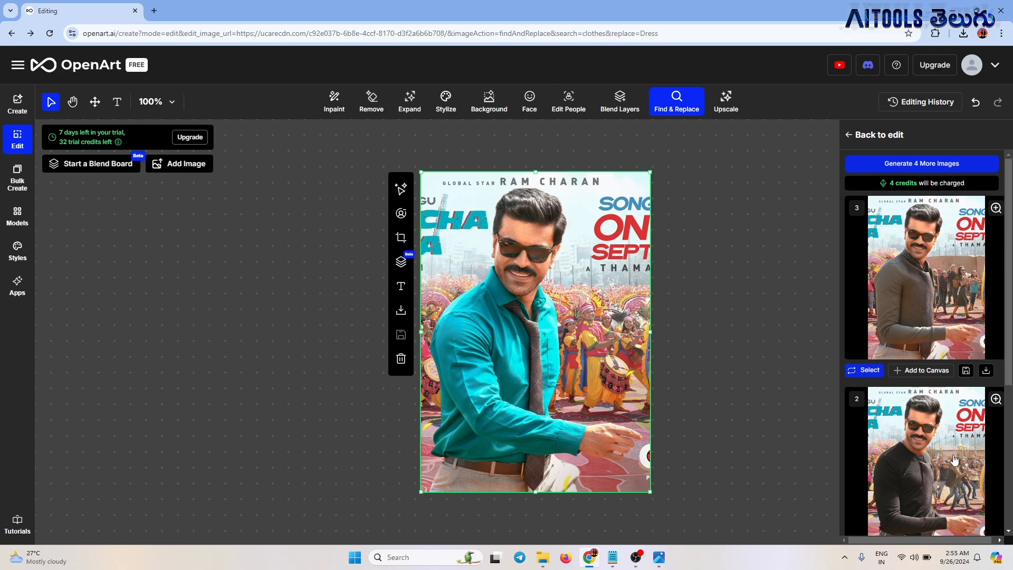
pyautogui.click(904, 446)
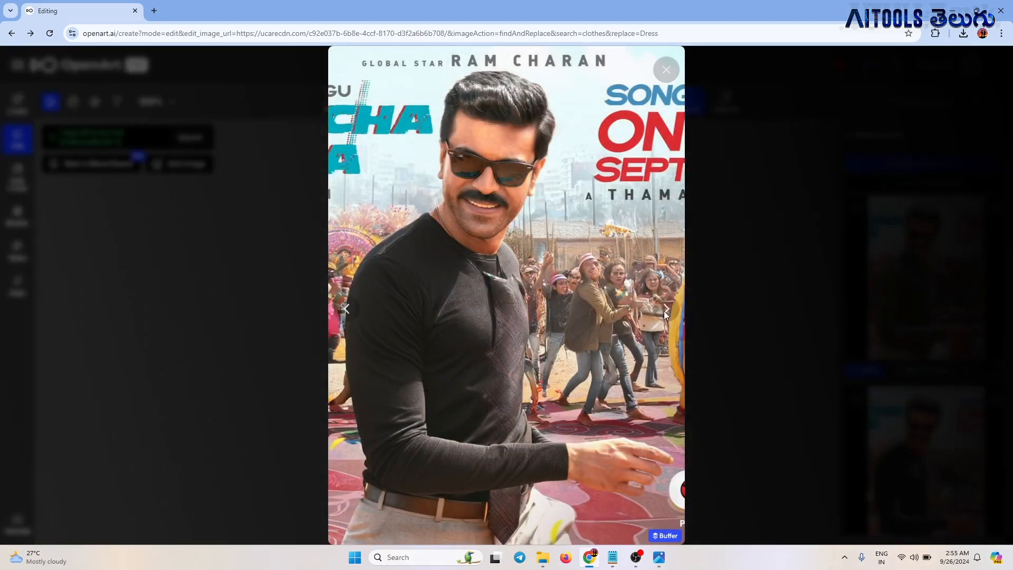
# - Close the enlarged result, remove the poster from the canvas and upload the image Screen-Shot-2024-07-25-at-5.29.29-PM in its place
pyautogui.click(666, 69)
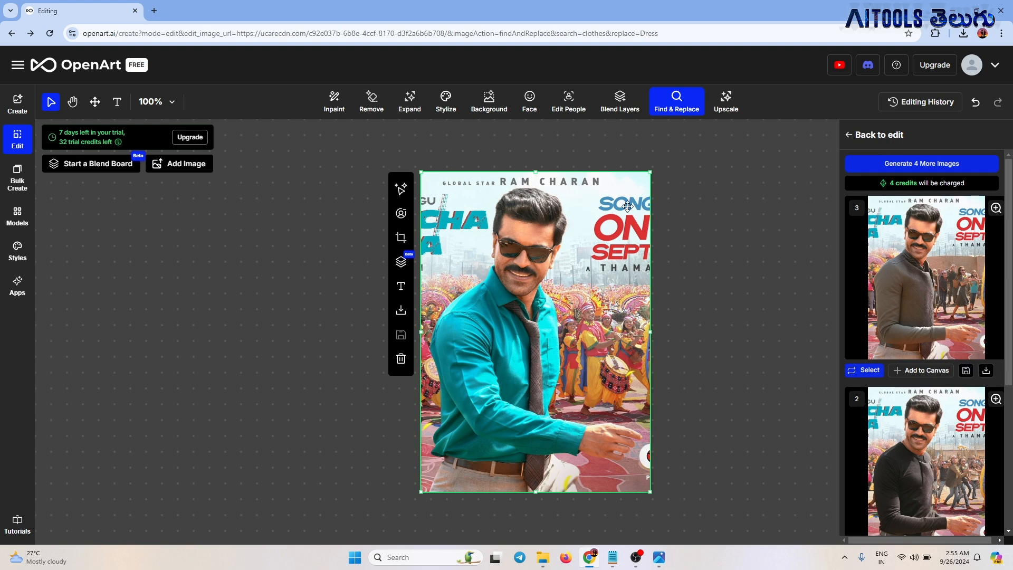
pyautogui.press('Delete')
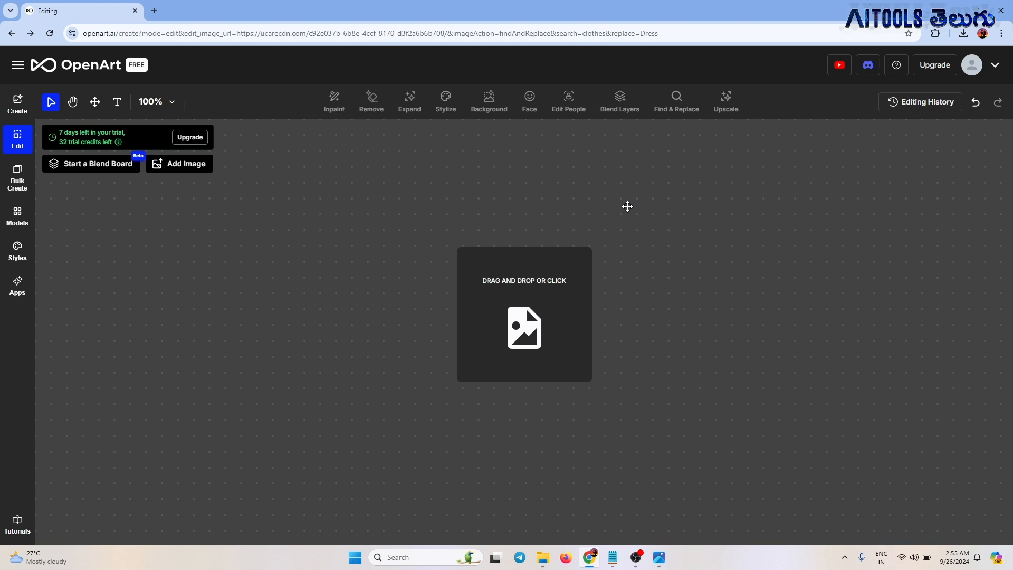
pyautogui.click(561, 303)
pyautogui.click(637, 227)
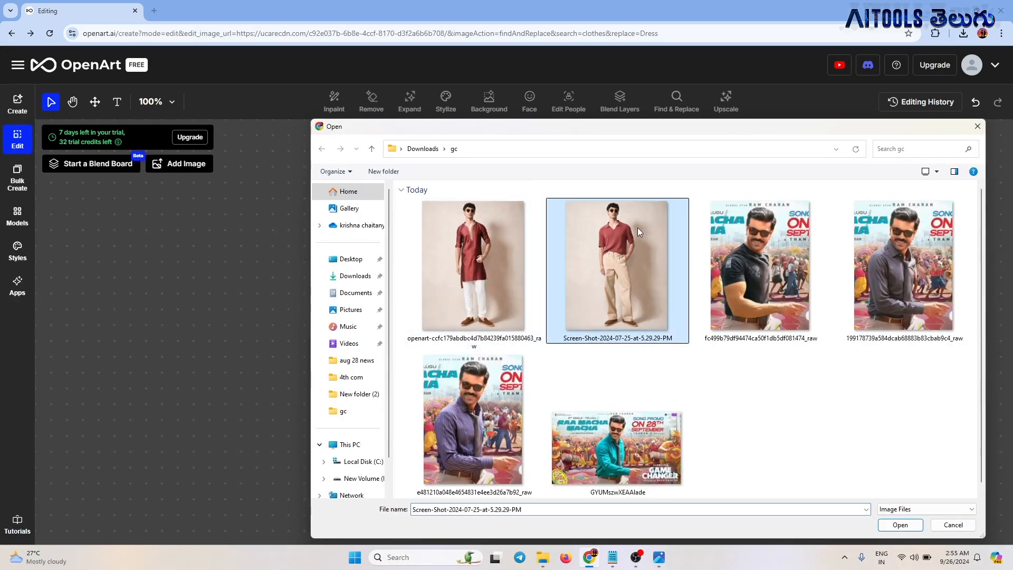
pyautogui.click(900, 525)
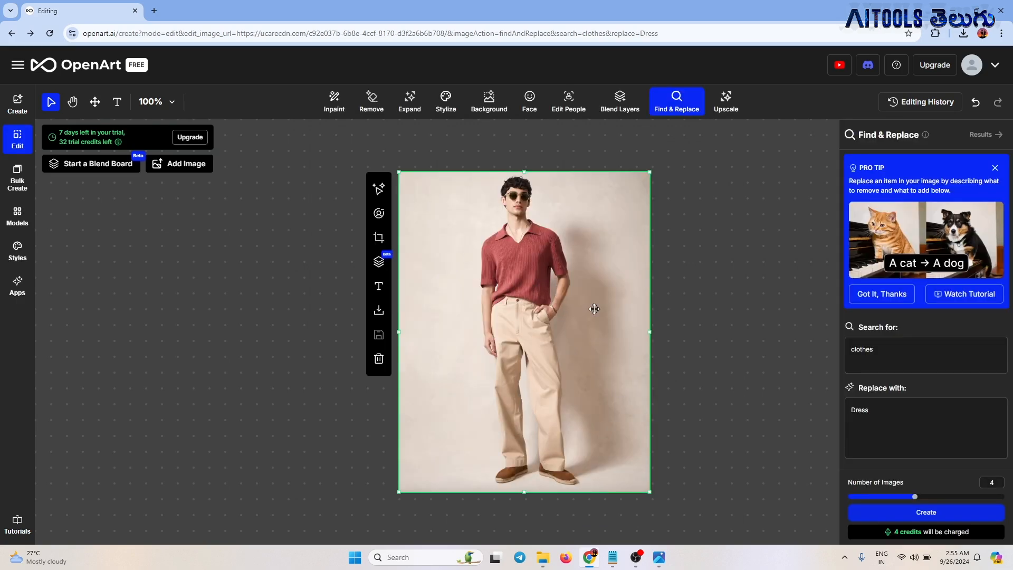
# - Generate 2 images of the standing man with Find & Replace, searching for "clothes" and replacing them with "tshirt jeans"
pyautogui.click(894, 353)
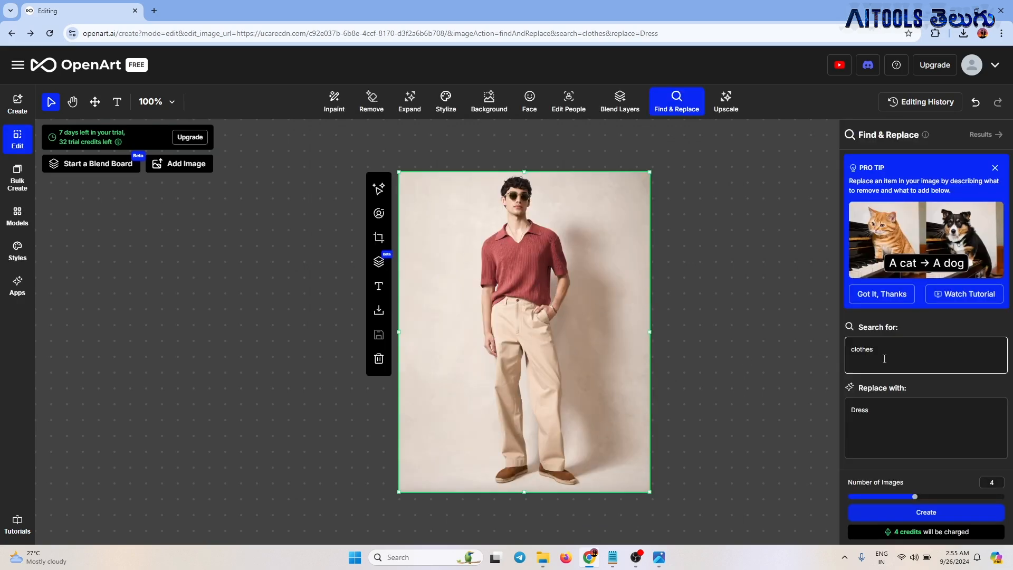
pyautogui.click(899, 422)
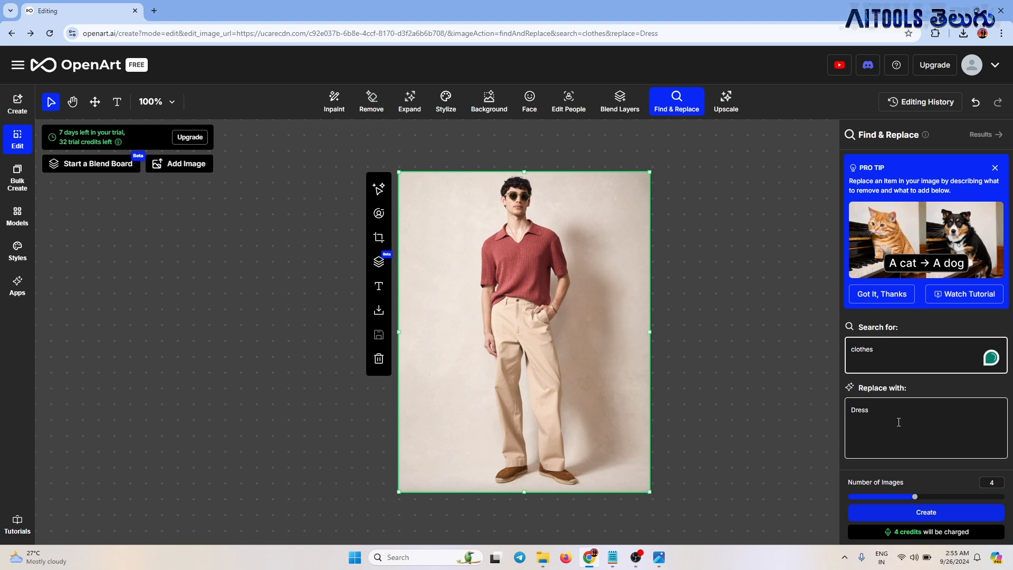
pyautogui.doubleClick(875, 414)
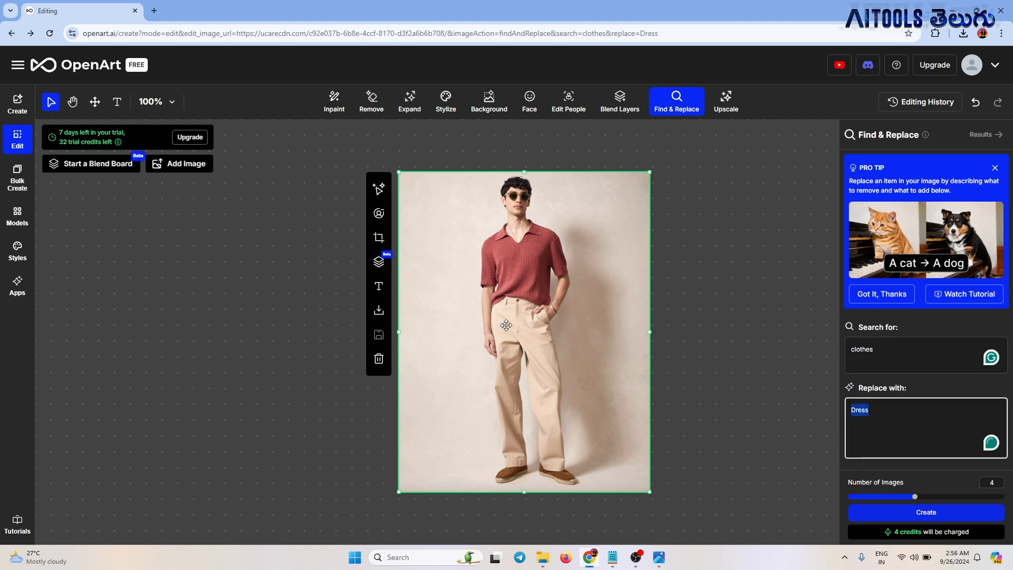
pyautogui.write('tshirt jeans')
pyautogui.click(890, 497)
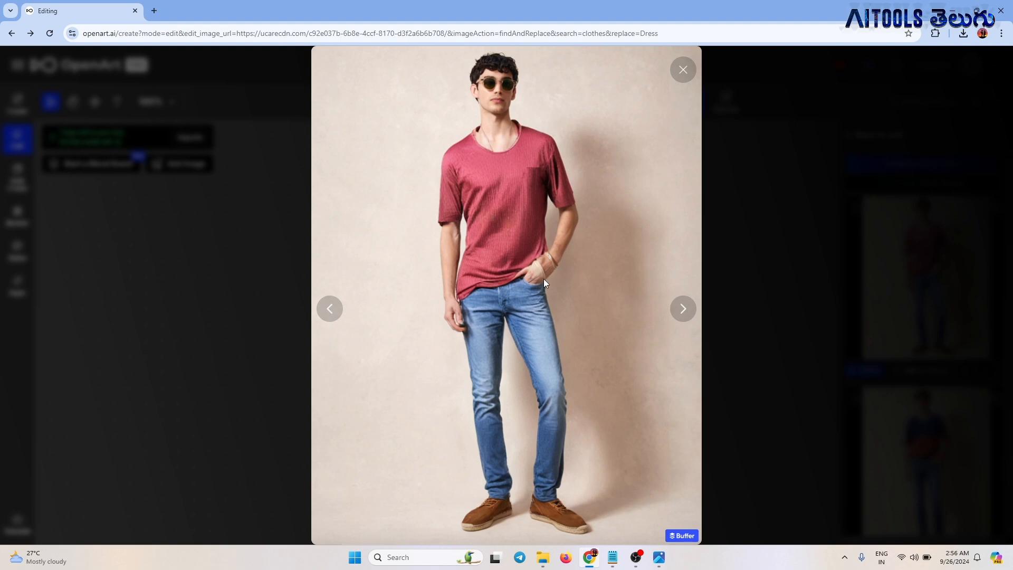
# - Save the enlarged plain red T-shirt and jeans result as a JPEG image, and view the blue-and-red version enlarged
pyautogui.rightClick(564, 225)
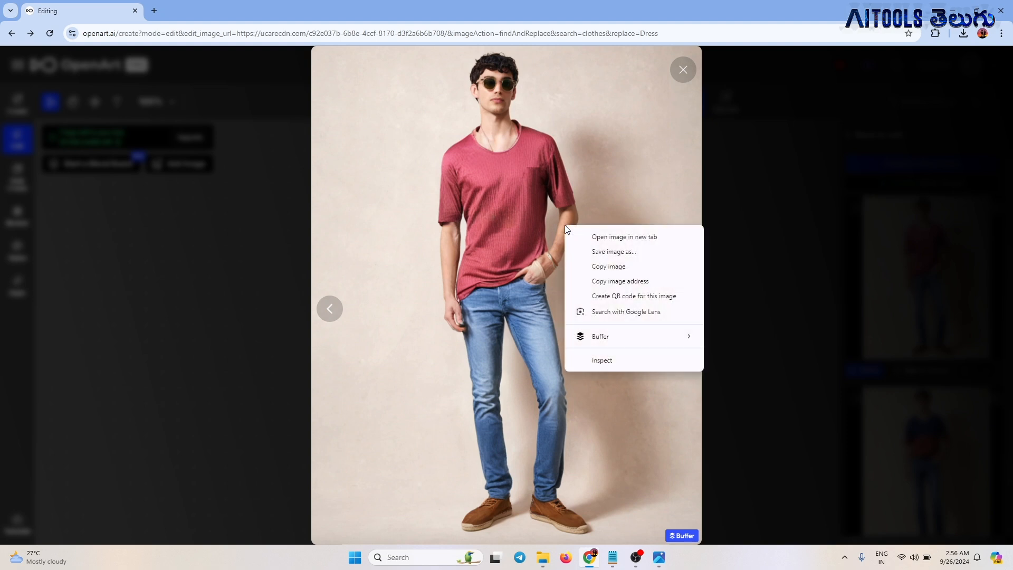
pyautogui.click(620, 251)
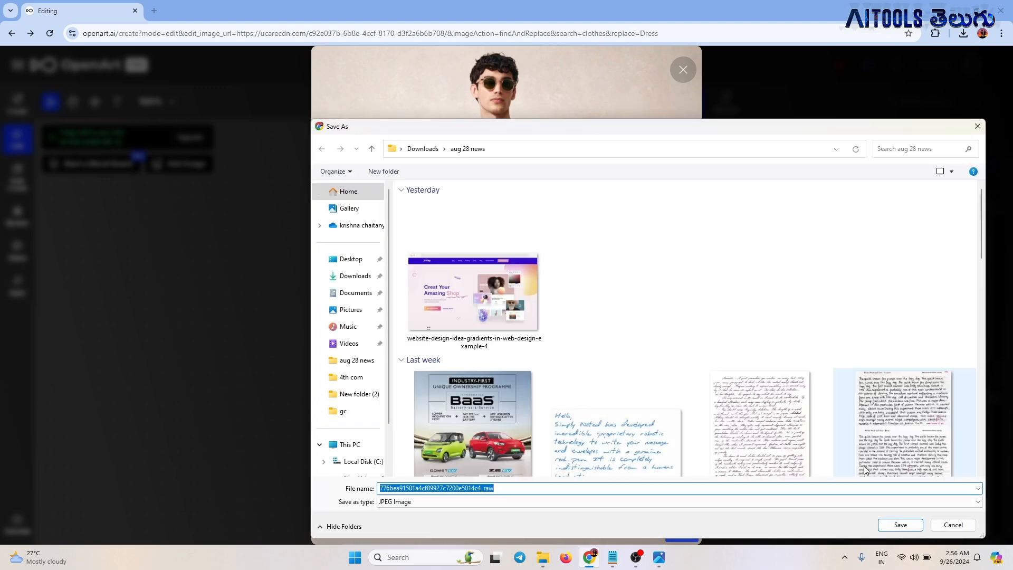
pyautogui.press('Return')
pyautogui.press('Escape')
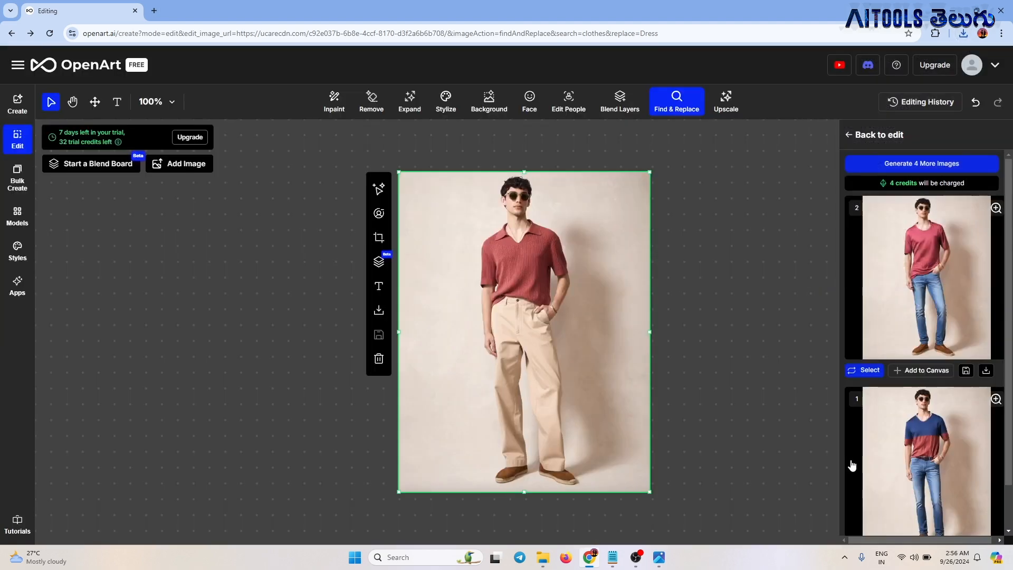
pyautogui.click(929, 416)
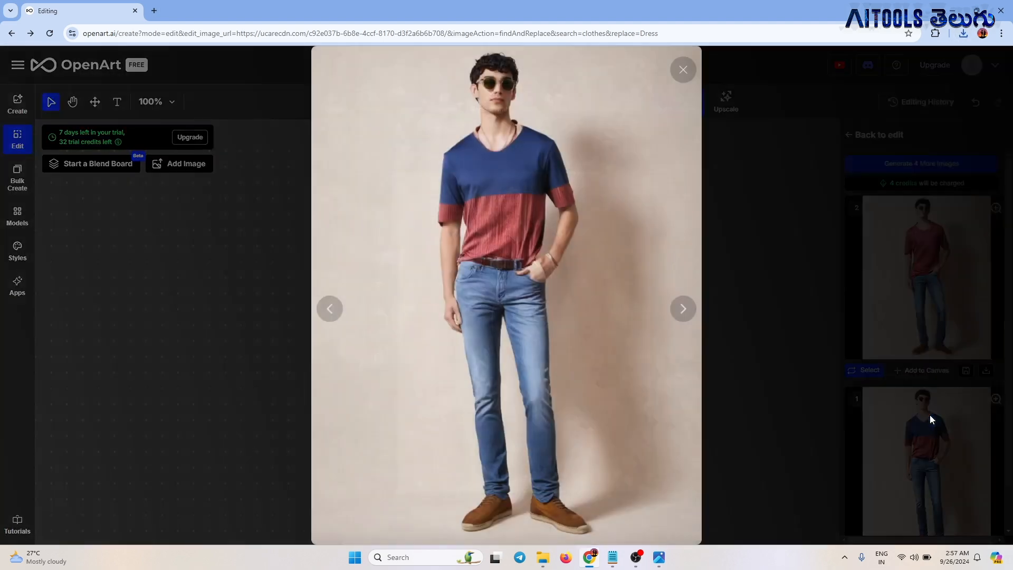
pyautogui.press('Escape')
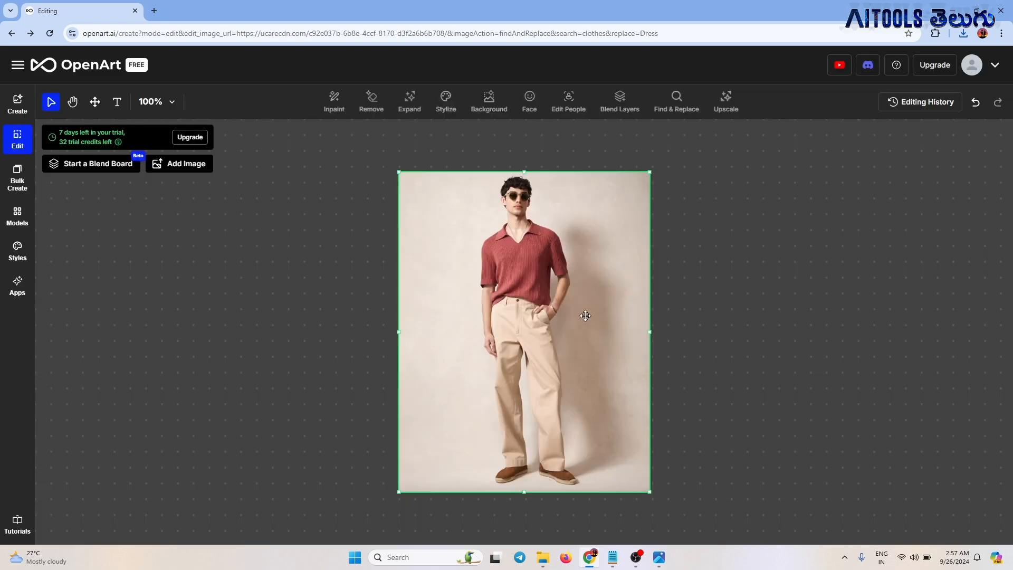
# - Copy "kurta pajama" from the notes, set it as the replacement for the clothes and generate 2 images
pyautogui.click(614, 561)
pyautogui.hotkey('ctrl', 'c')
pyautogui.click(849, 134)
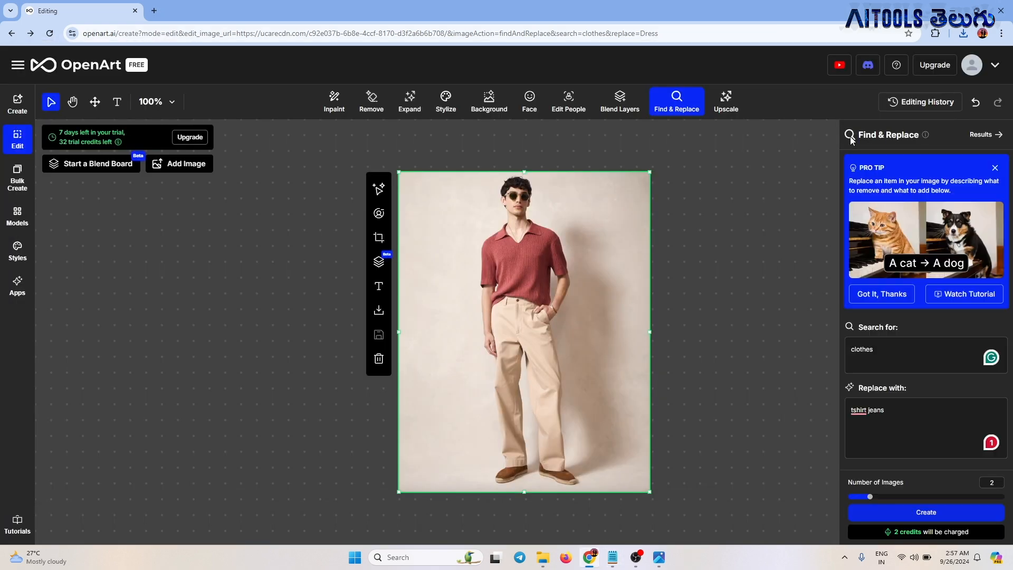
pyautogui.click(881, 442)
pyautogui.hotkey('ctrl', 'a')
pyautogui.hotkey('ctrl', 'v')
pyautogui.moveTo(880, 442); pyautogui.dragTo(800, 415)
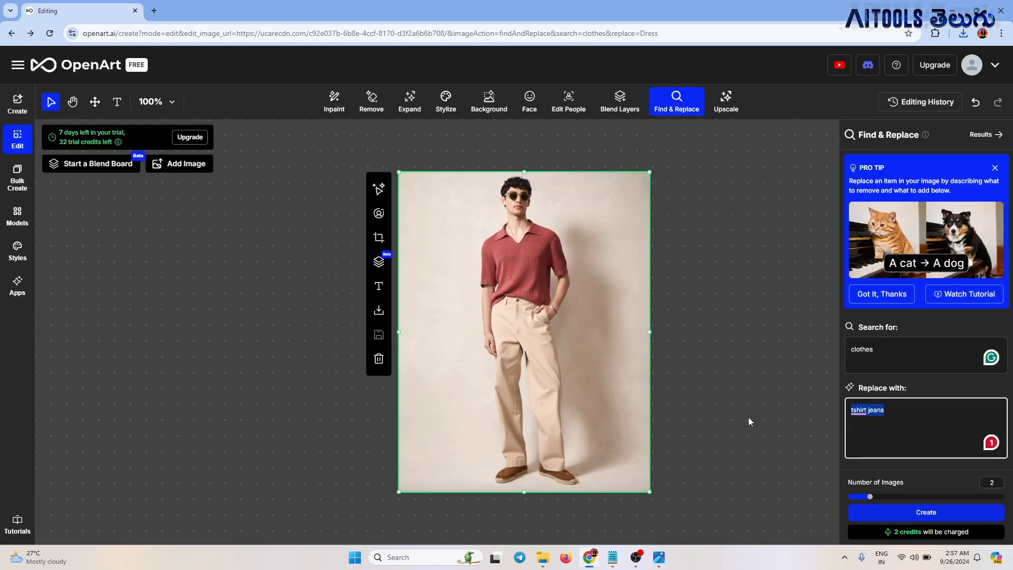
pyautogui.hotkey('ctrl', 'v')
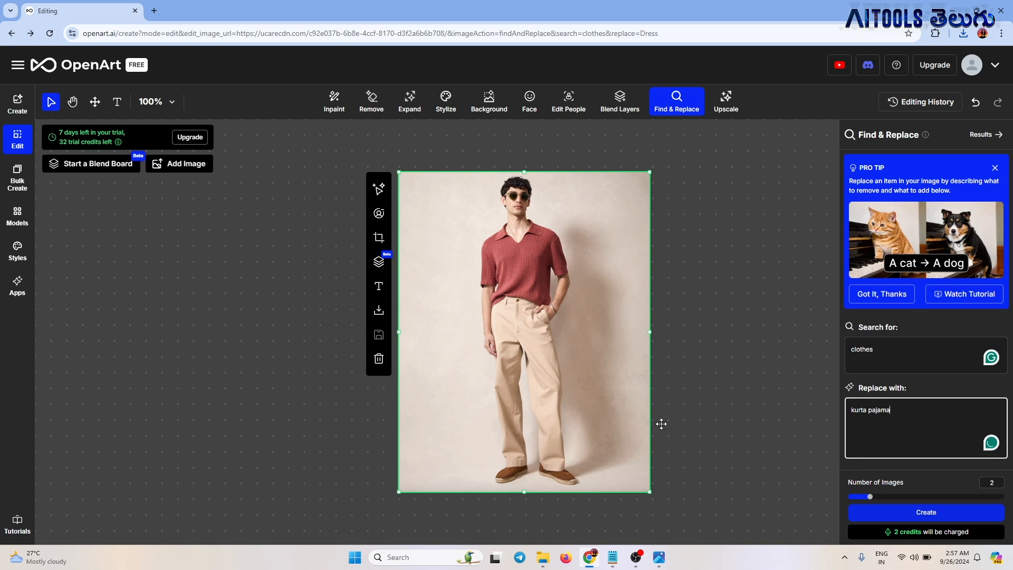
pyautogui.click(925, 514)
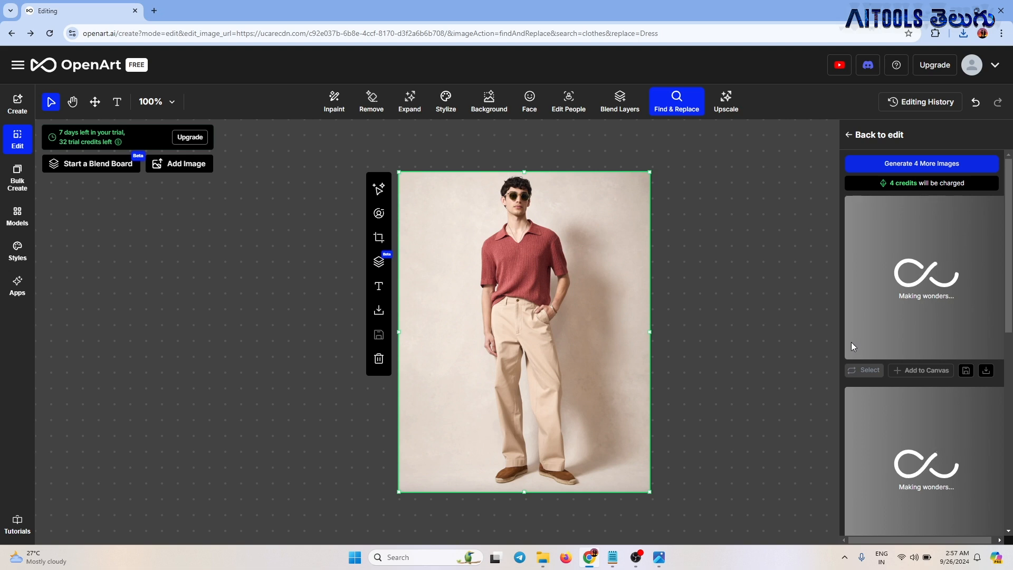
# - Compare the two kurta pajama results at enlarged size, and return to the Find & Replace settings
pyautogui.click(851, 342)
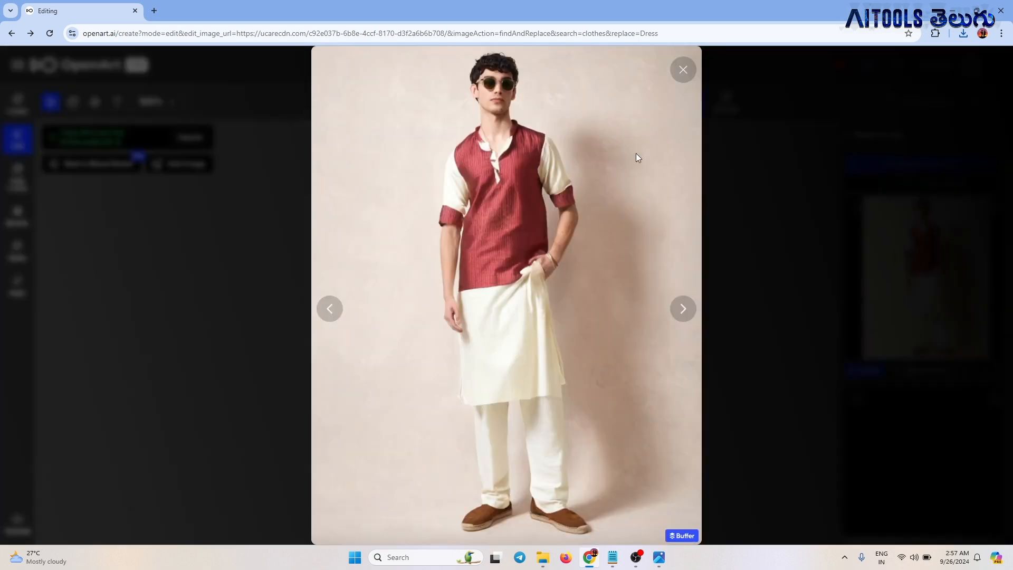
pyautogui.click(672, 302)
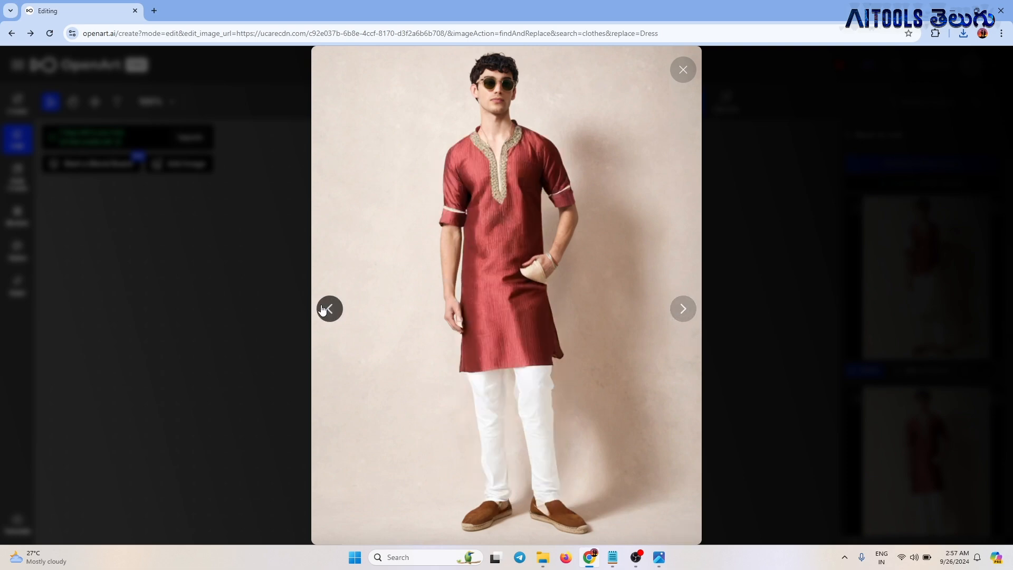
pyautogui.click(749, 328)
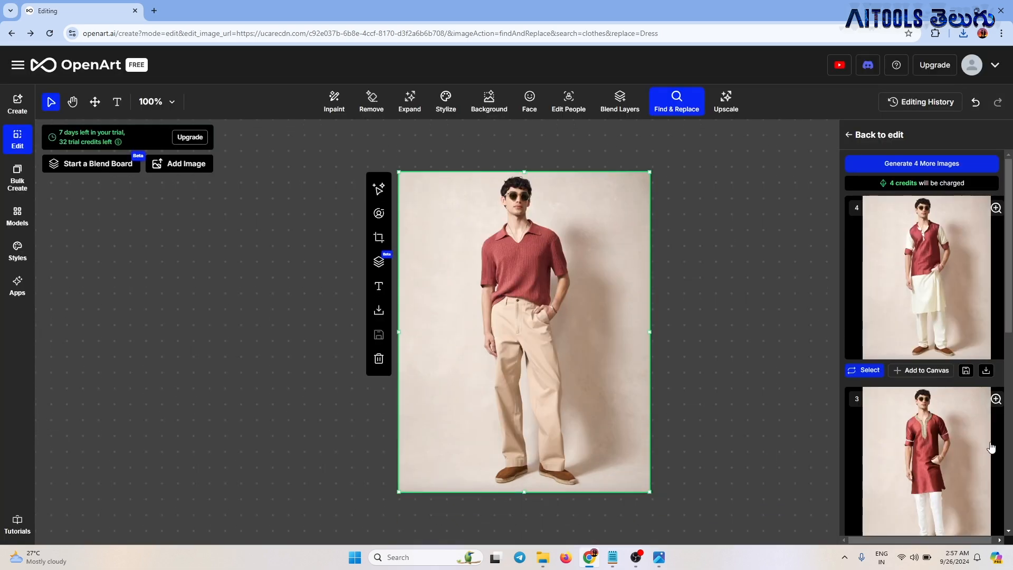
pyautogui.click(989, 444)
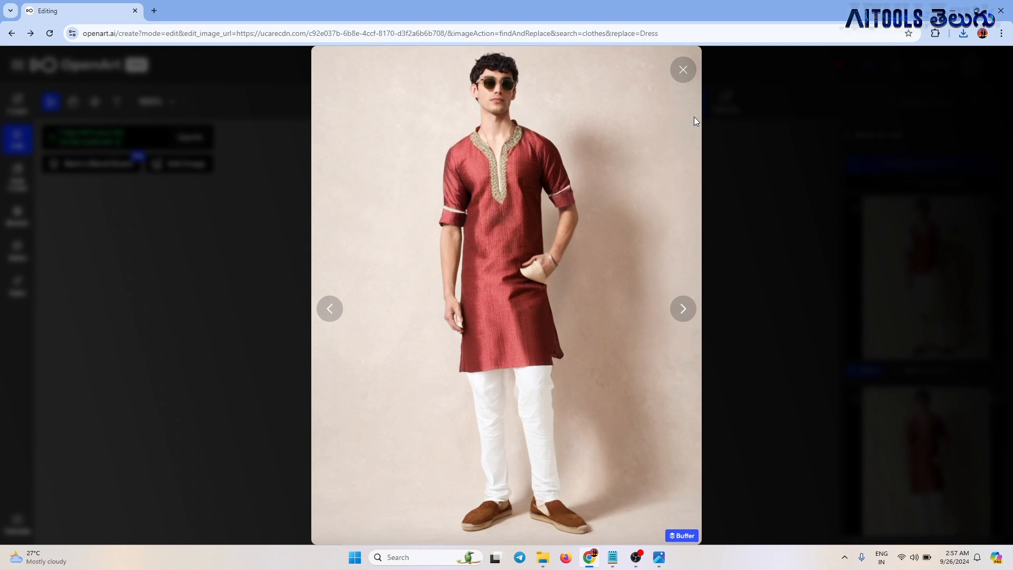
pyautogui.click(686, 78)
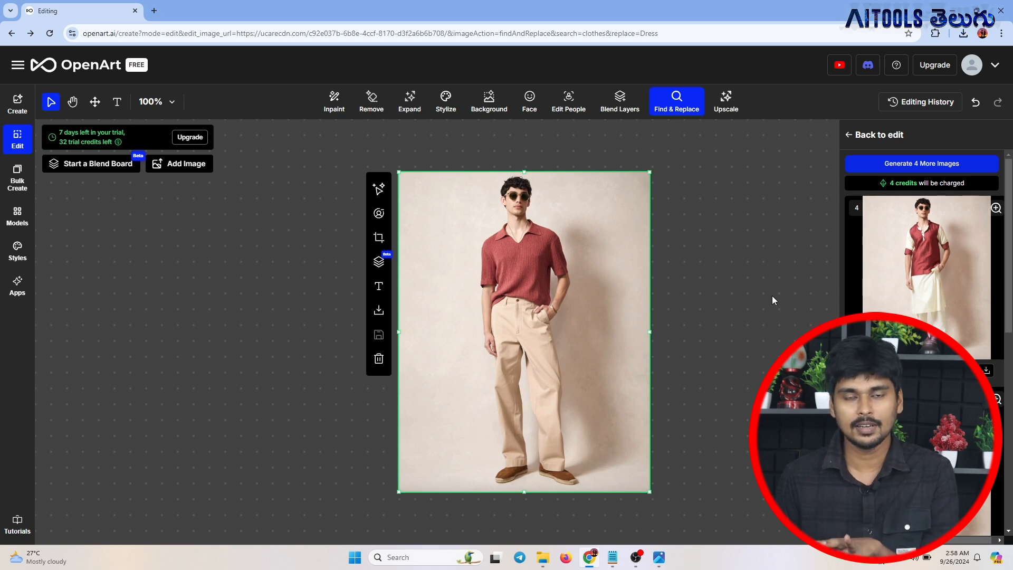
pyautogui.scroll(-5, 905, 270)
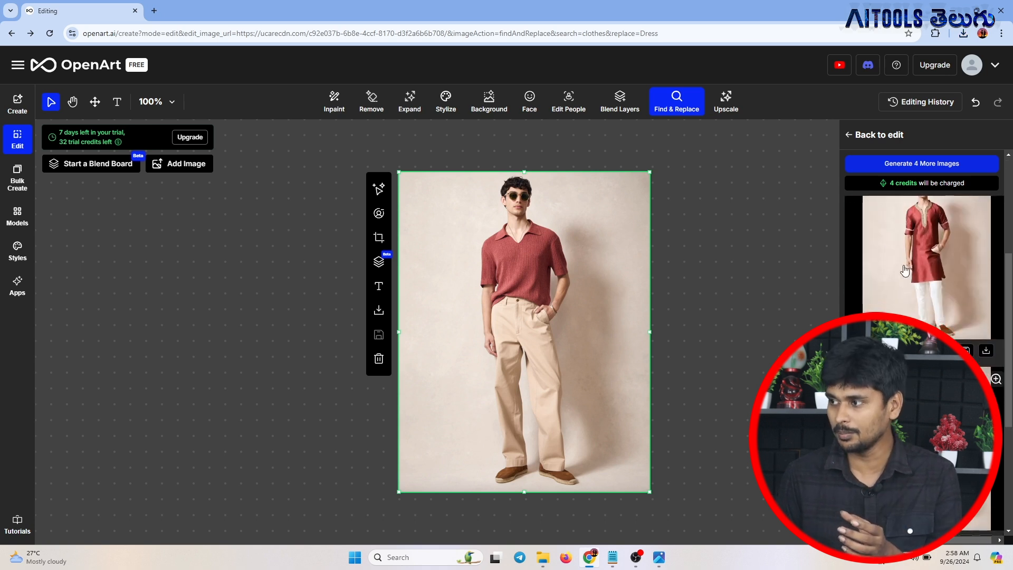
pyautogui.click(851, 138)
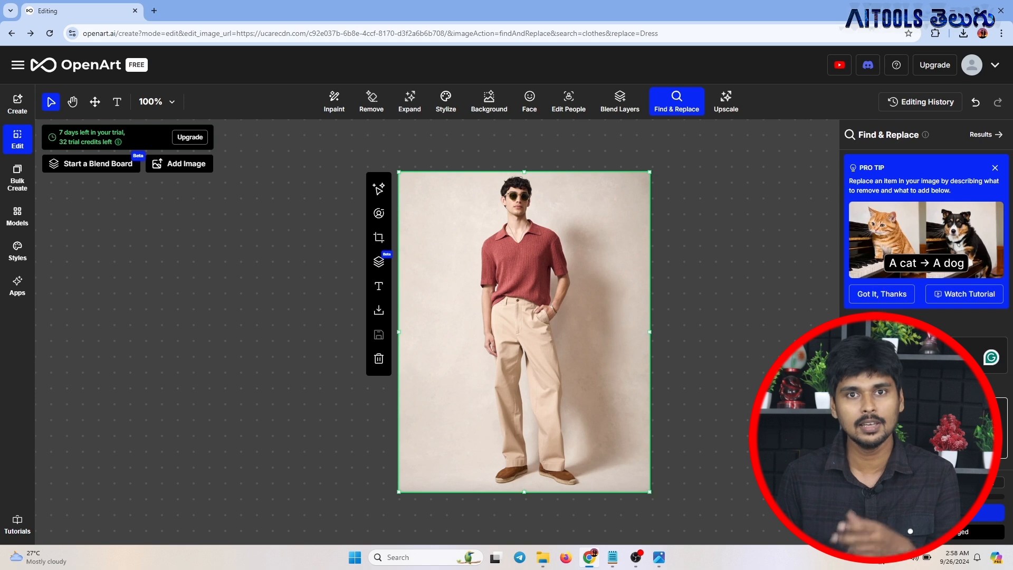